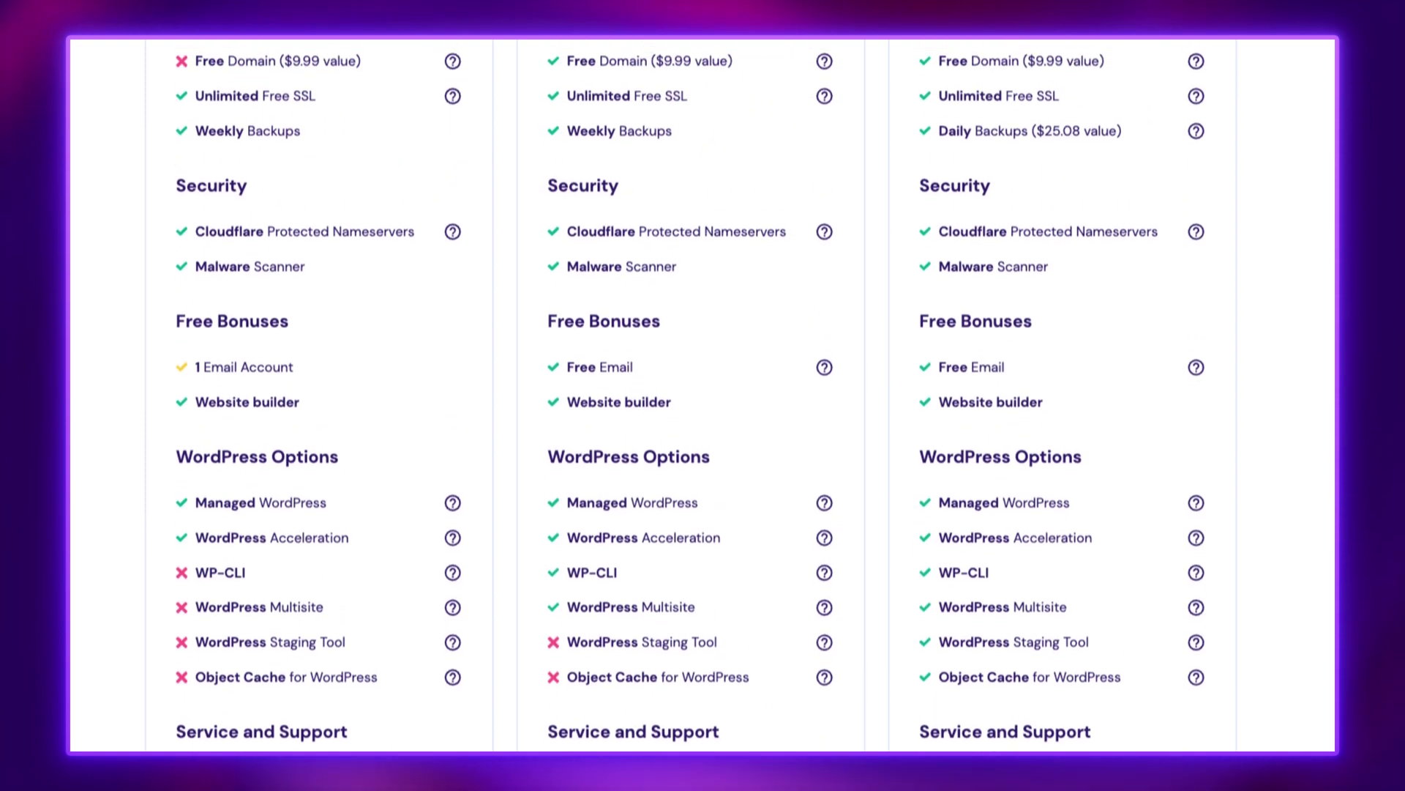
Step: Drag a Gallery element onto the page just below the About Cybernews text
scroll(703, 395, up, 3)
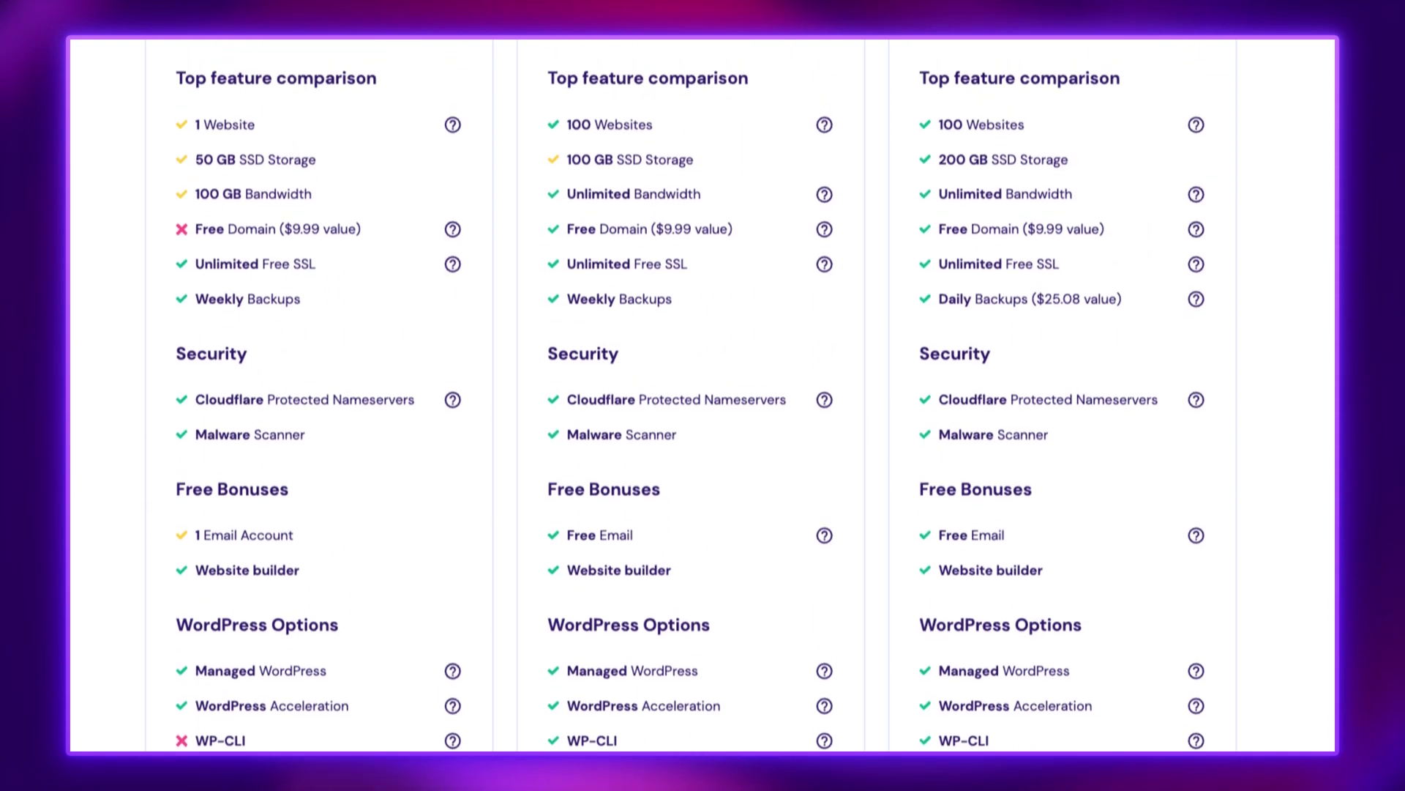
scroll(703, 395, up, 3)
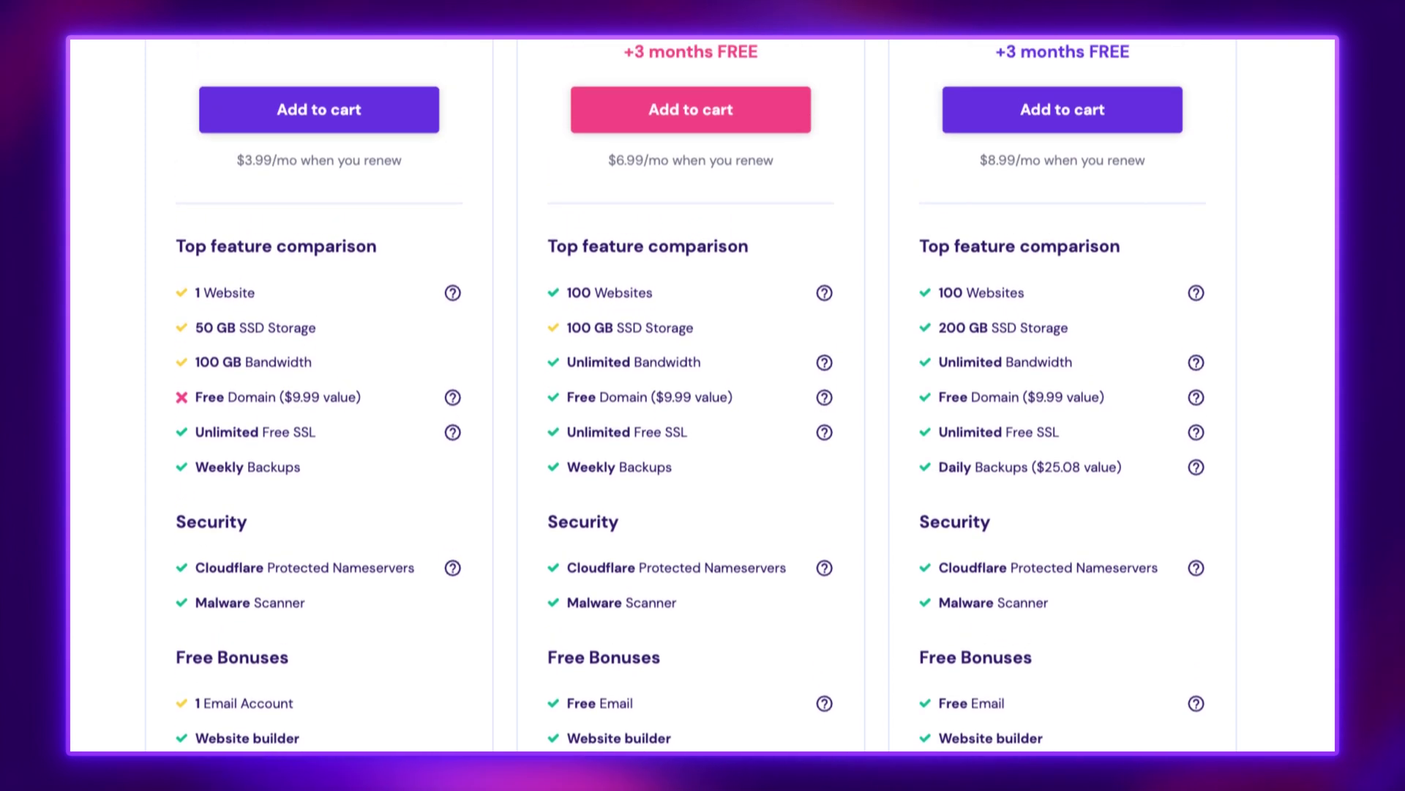
scroll(703, 395, up, 3)
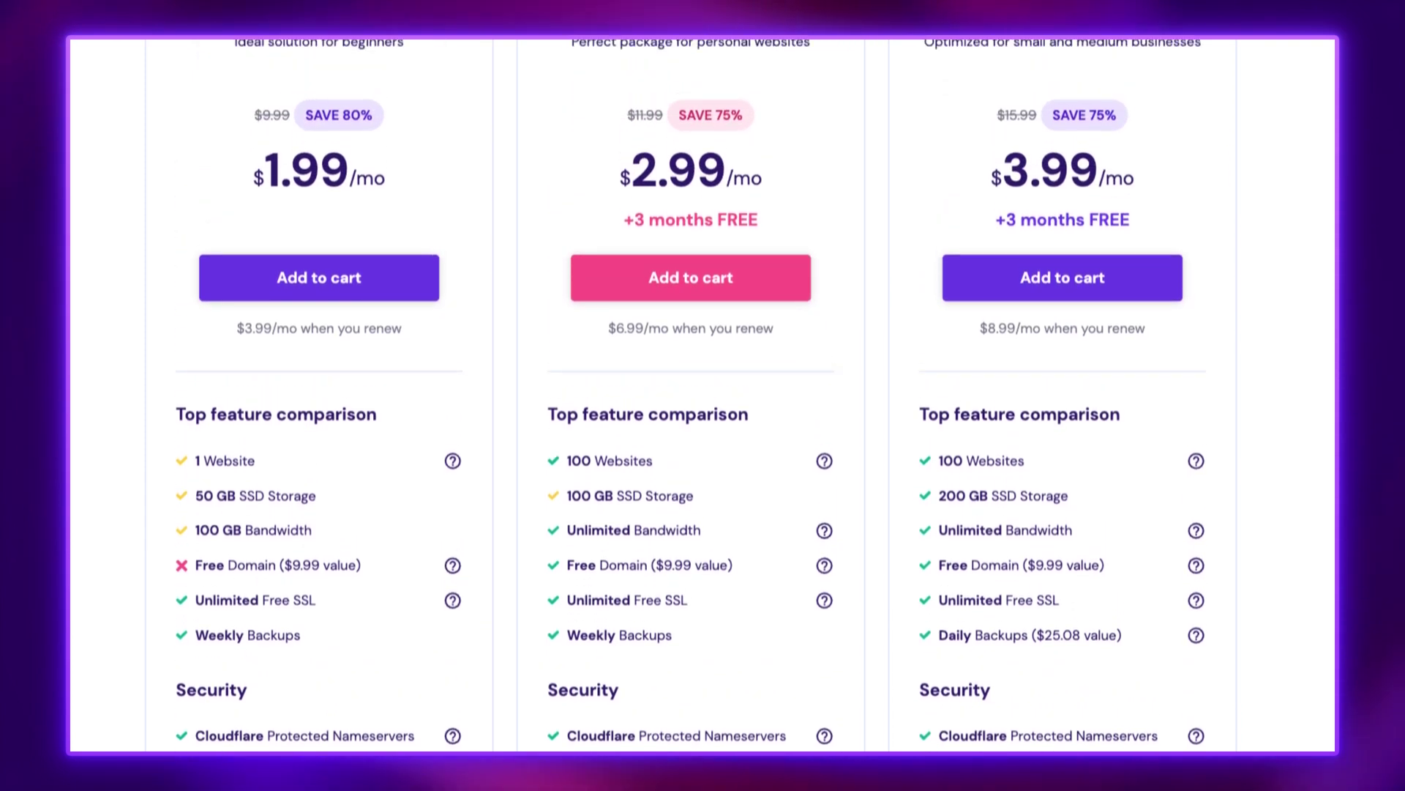
scroll(703, 395, up, 2)
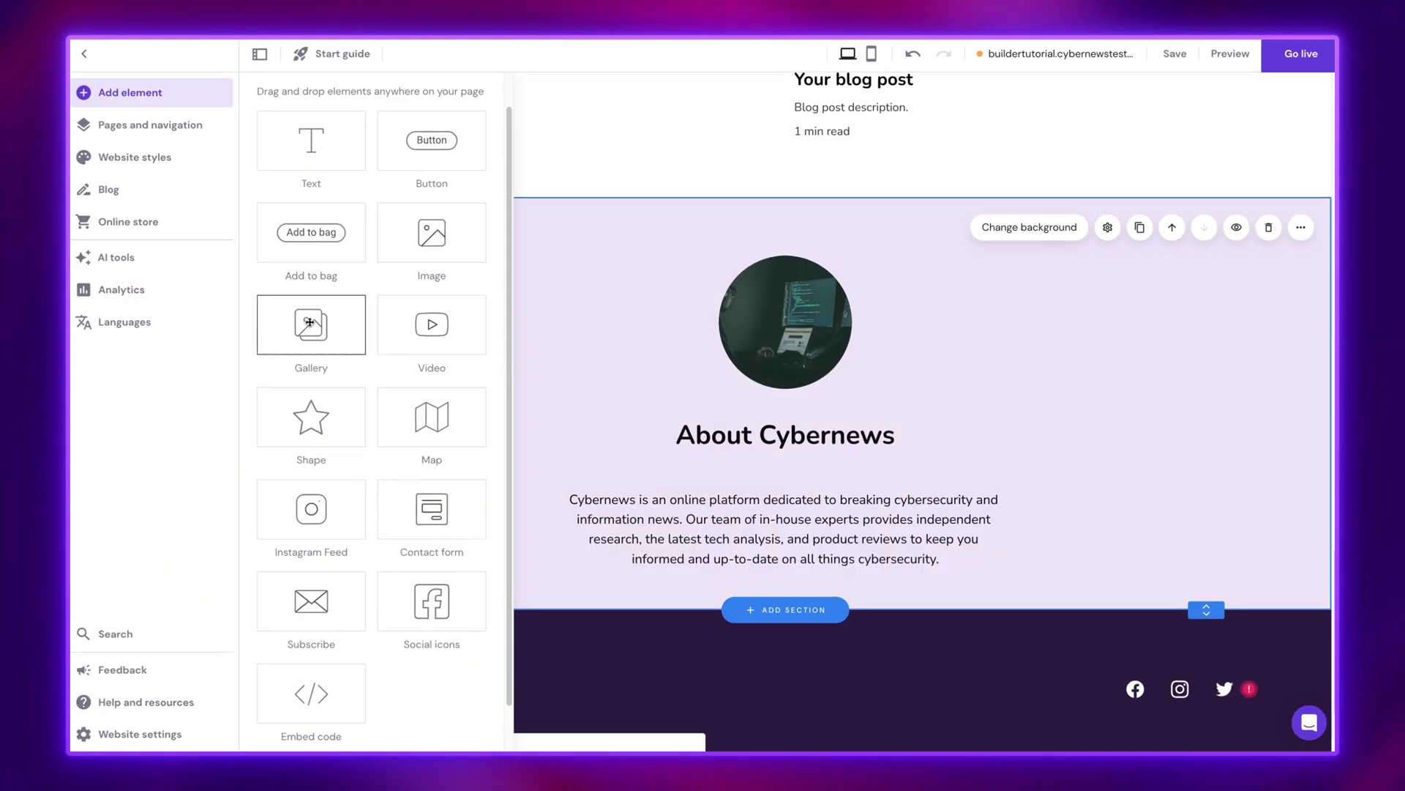
drag(306, 323, 794, 589)
scroll(675, 558, down, 3)
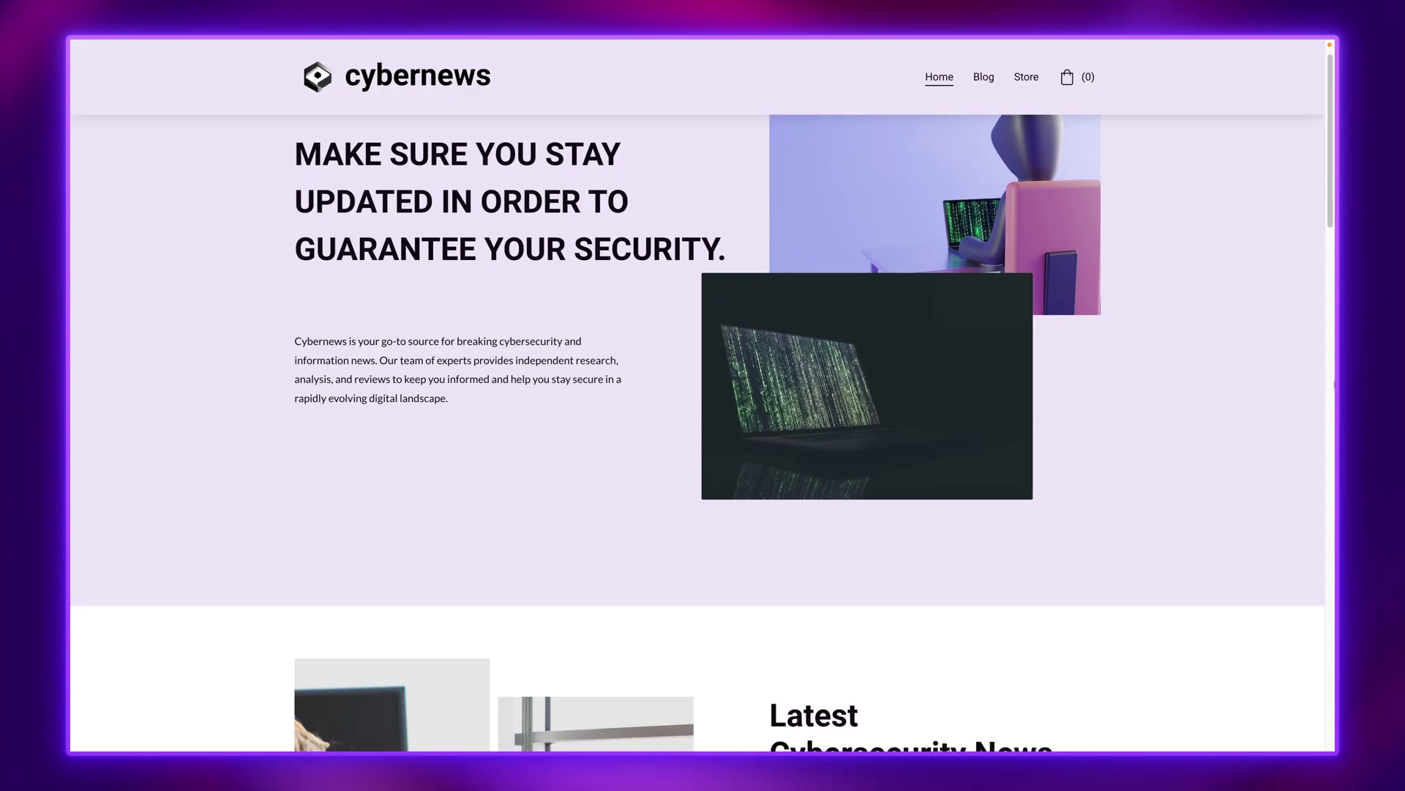
scroll(703, 396, down, 5)
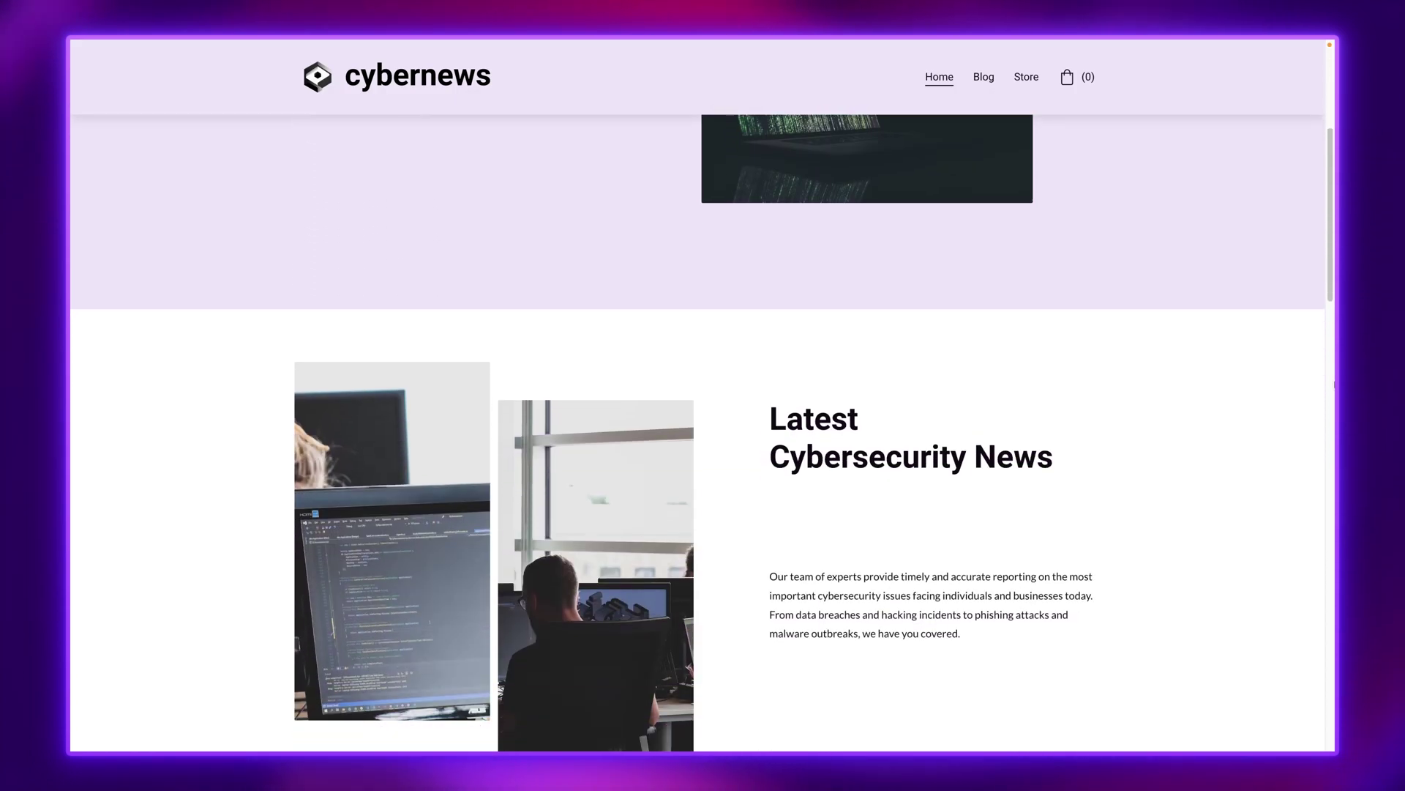
scroll(703, 427, down, 5)
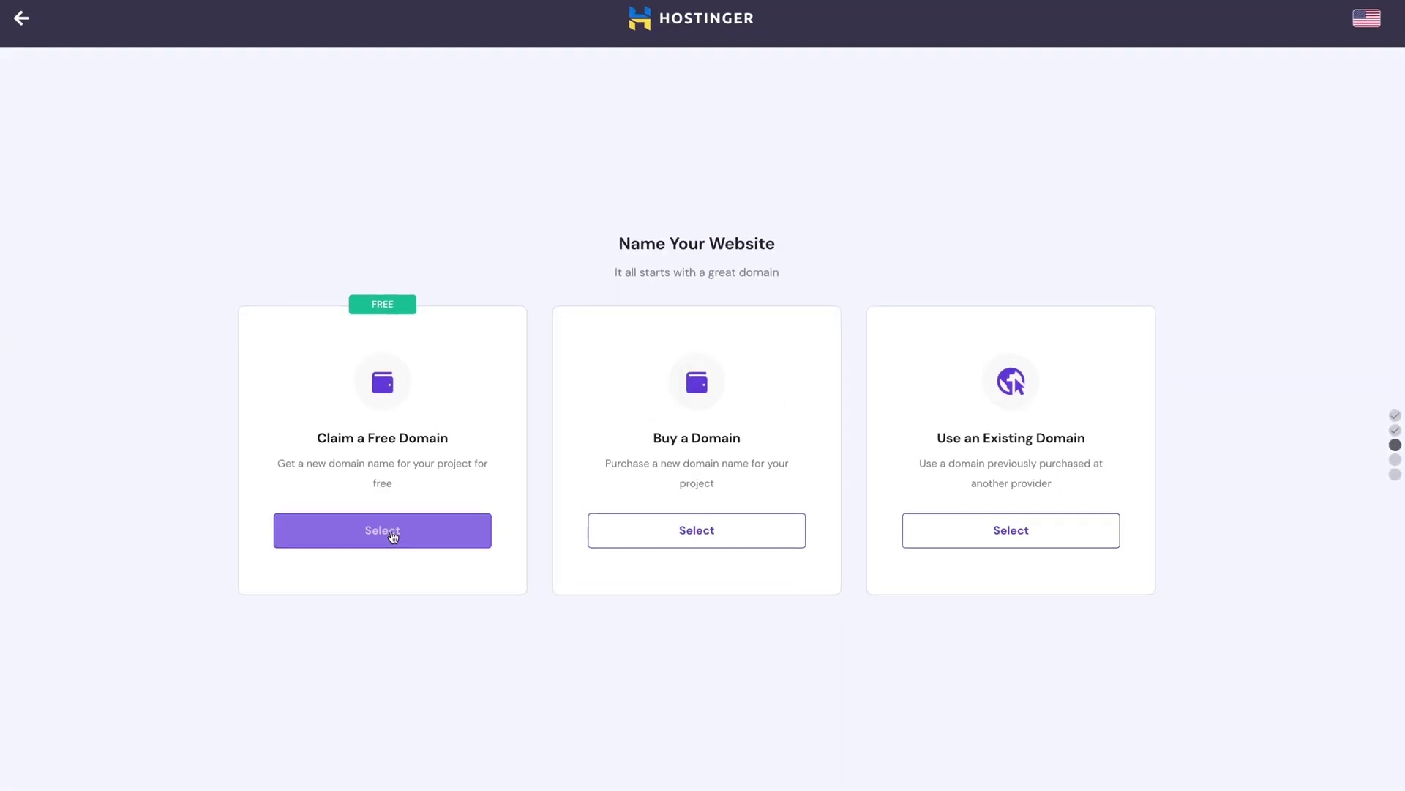
Step: Claim a free domain and search for cybernewshostinger.com with the .com extension
click(392, 533)
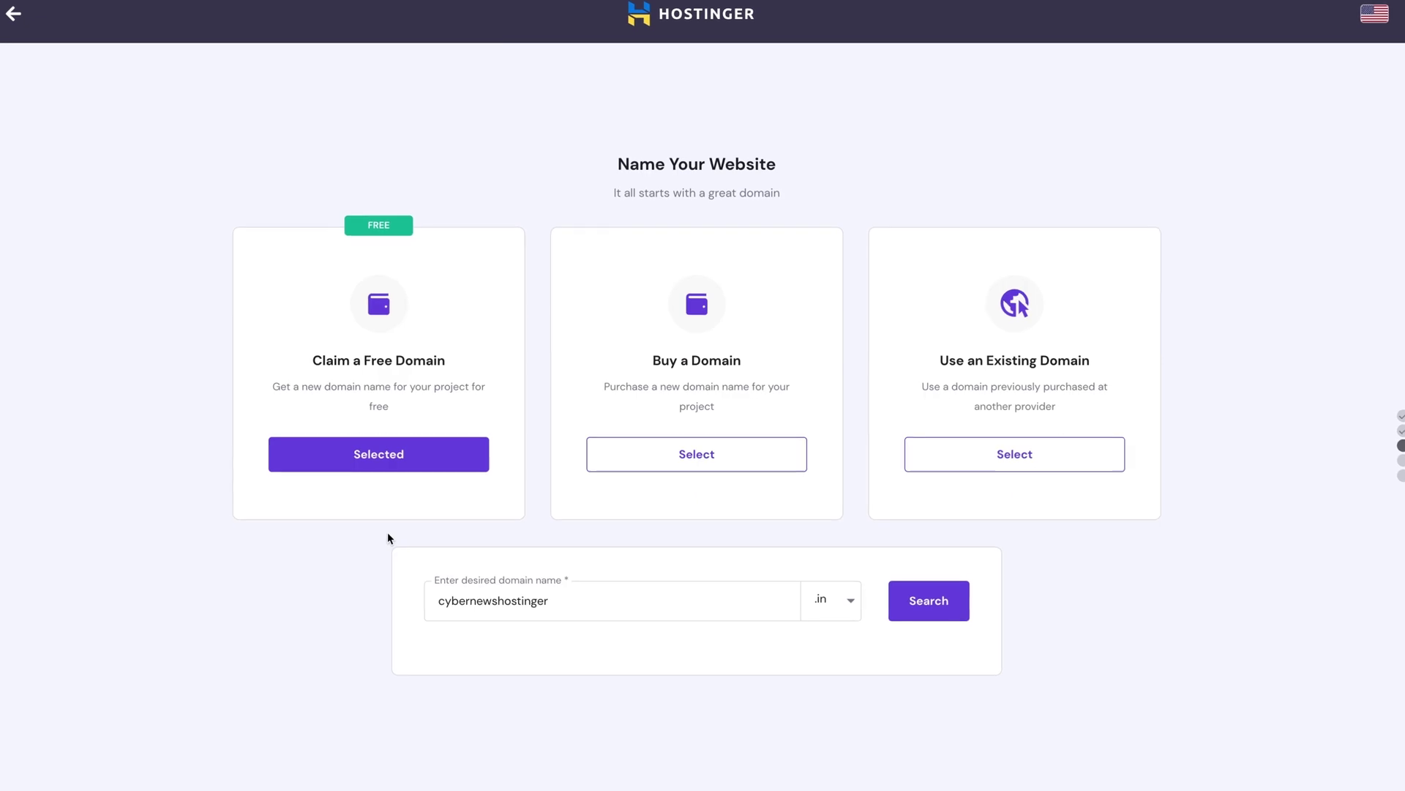
click(851, 600)
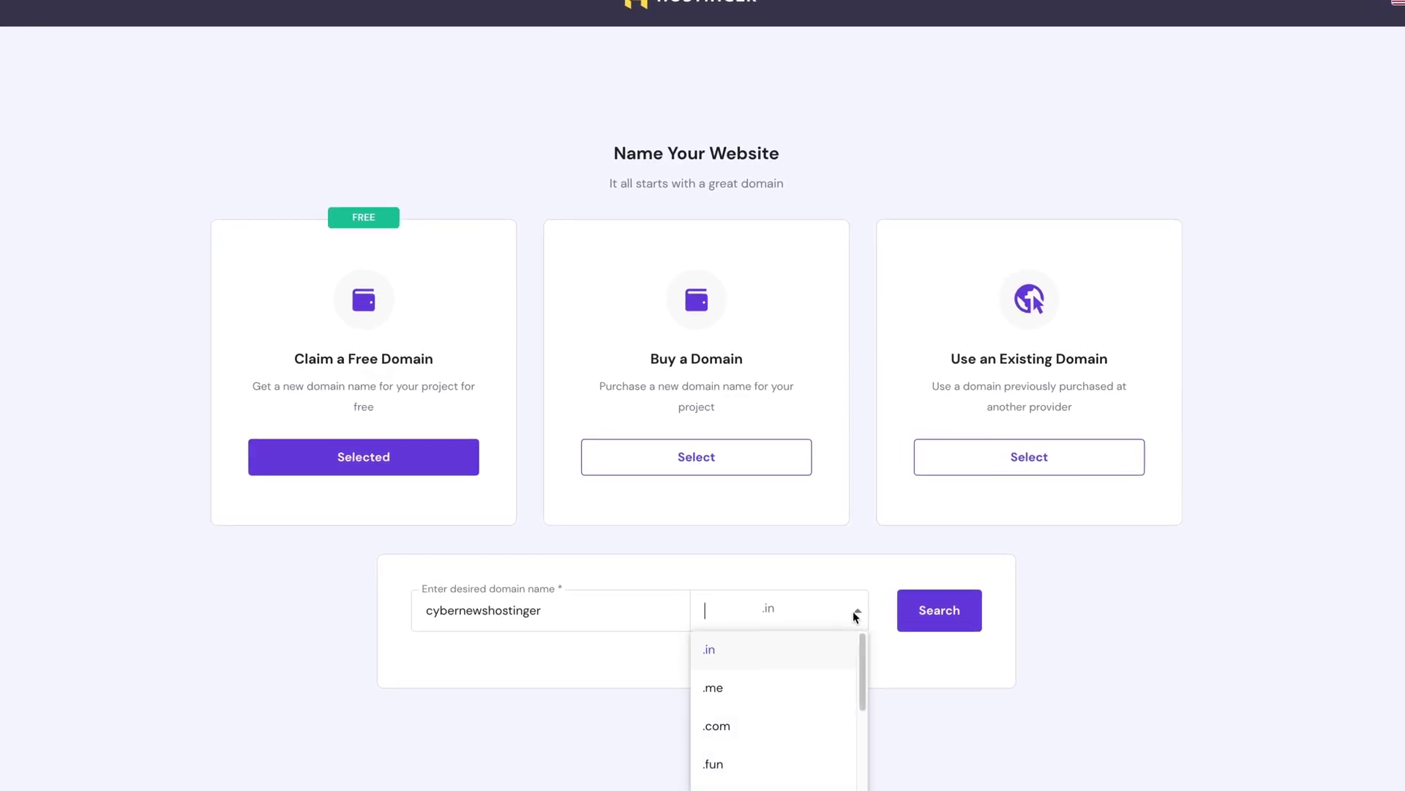
click(717, 726)
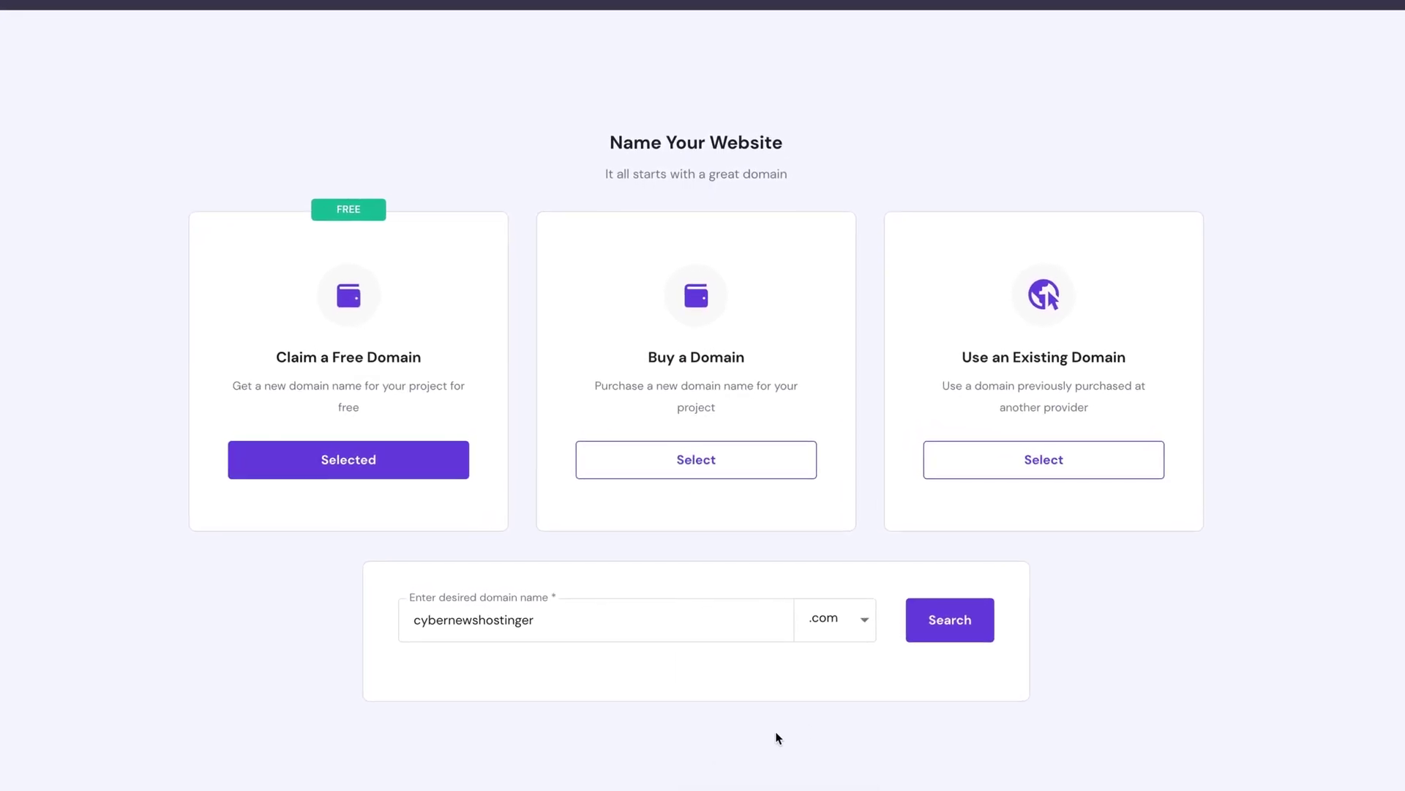
click(950, 620)
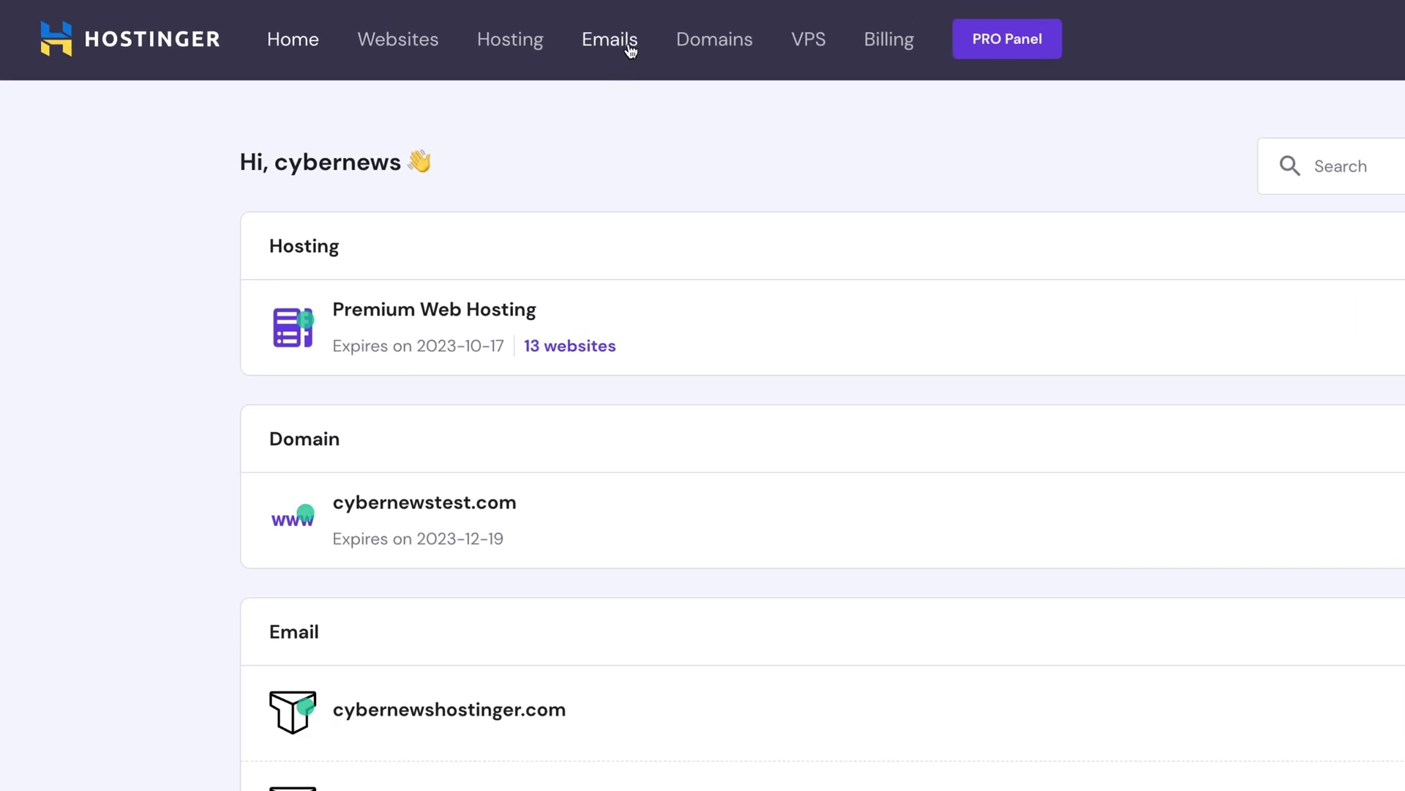
click(631, 50)
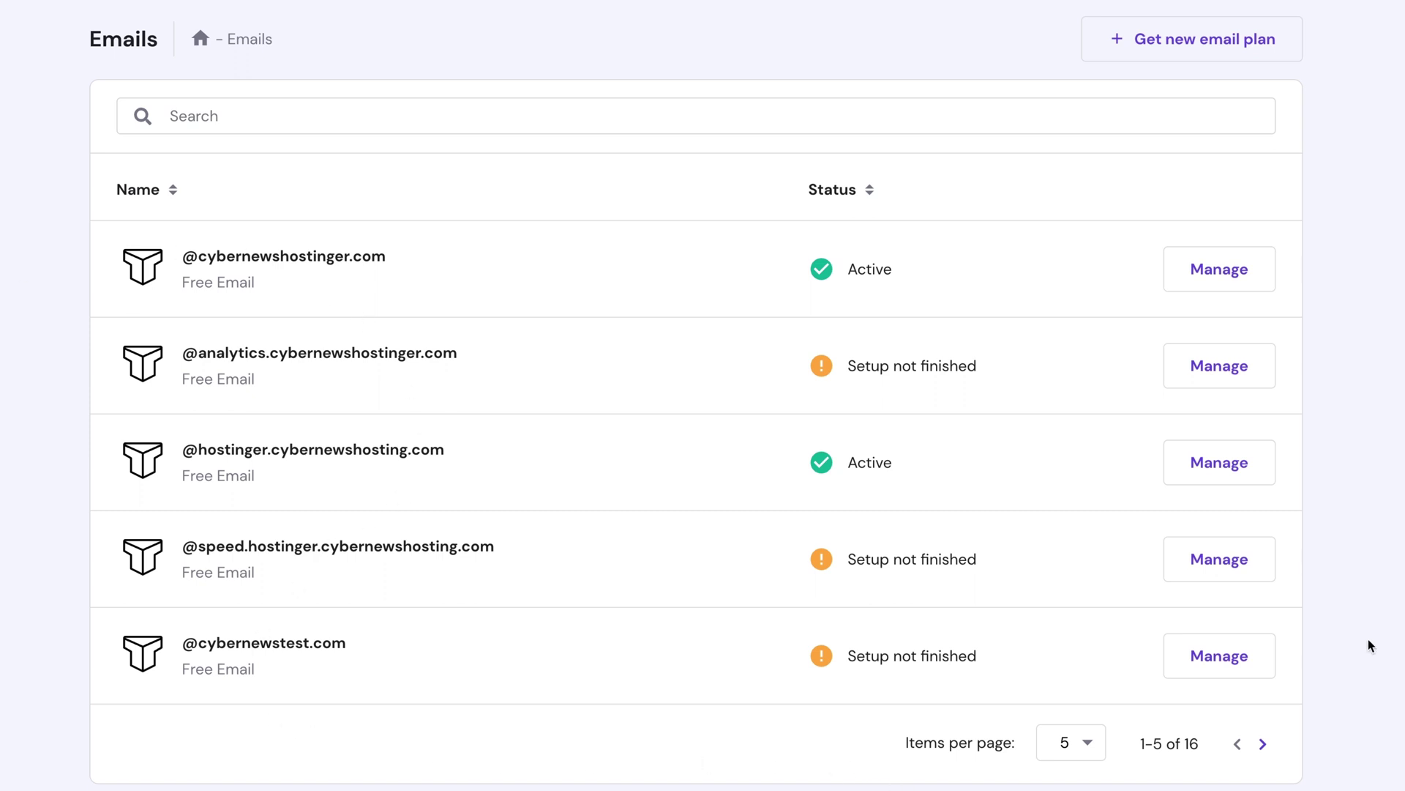
click(1176, 666)
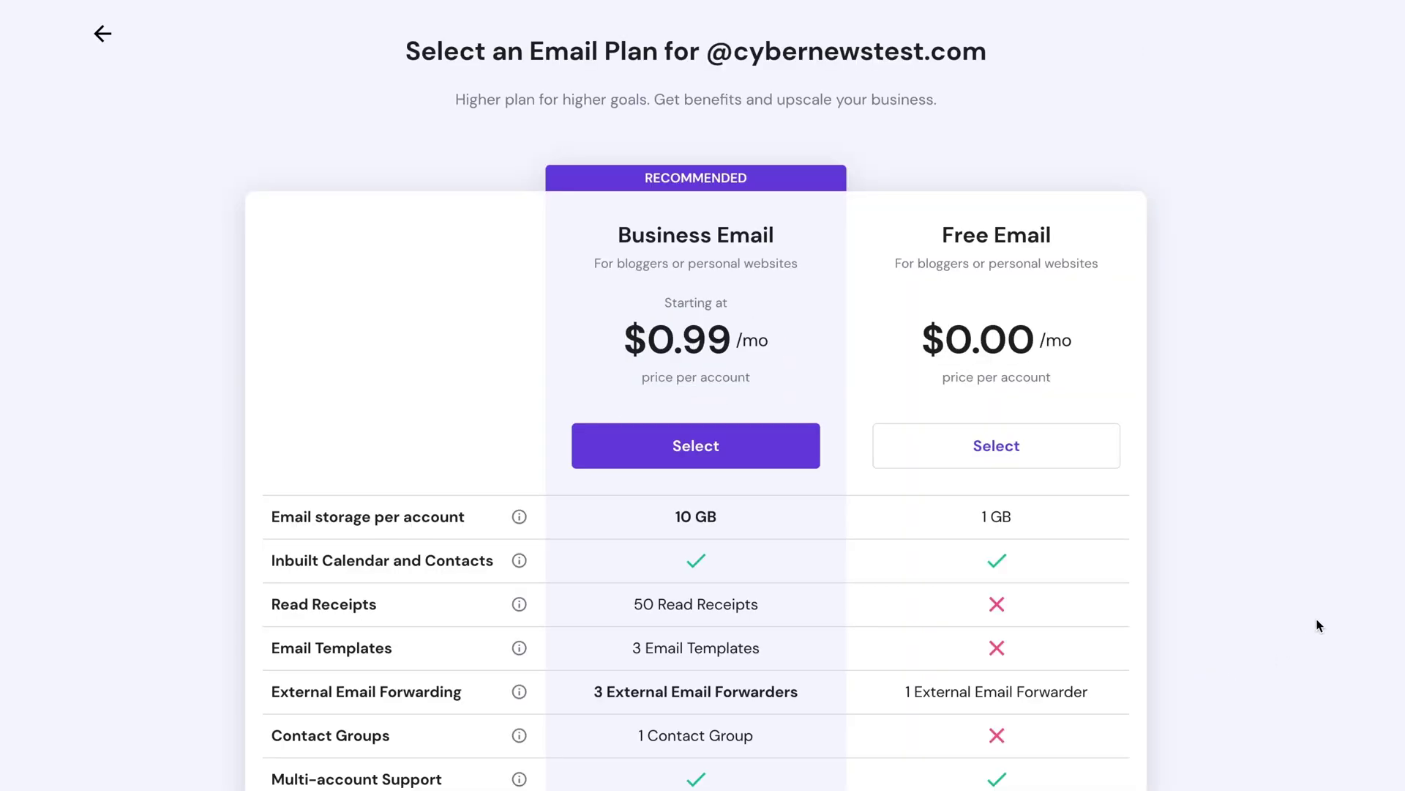
click(907, 454)
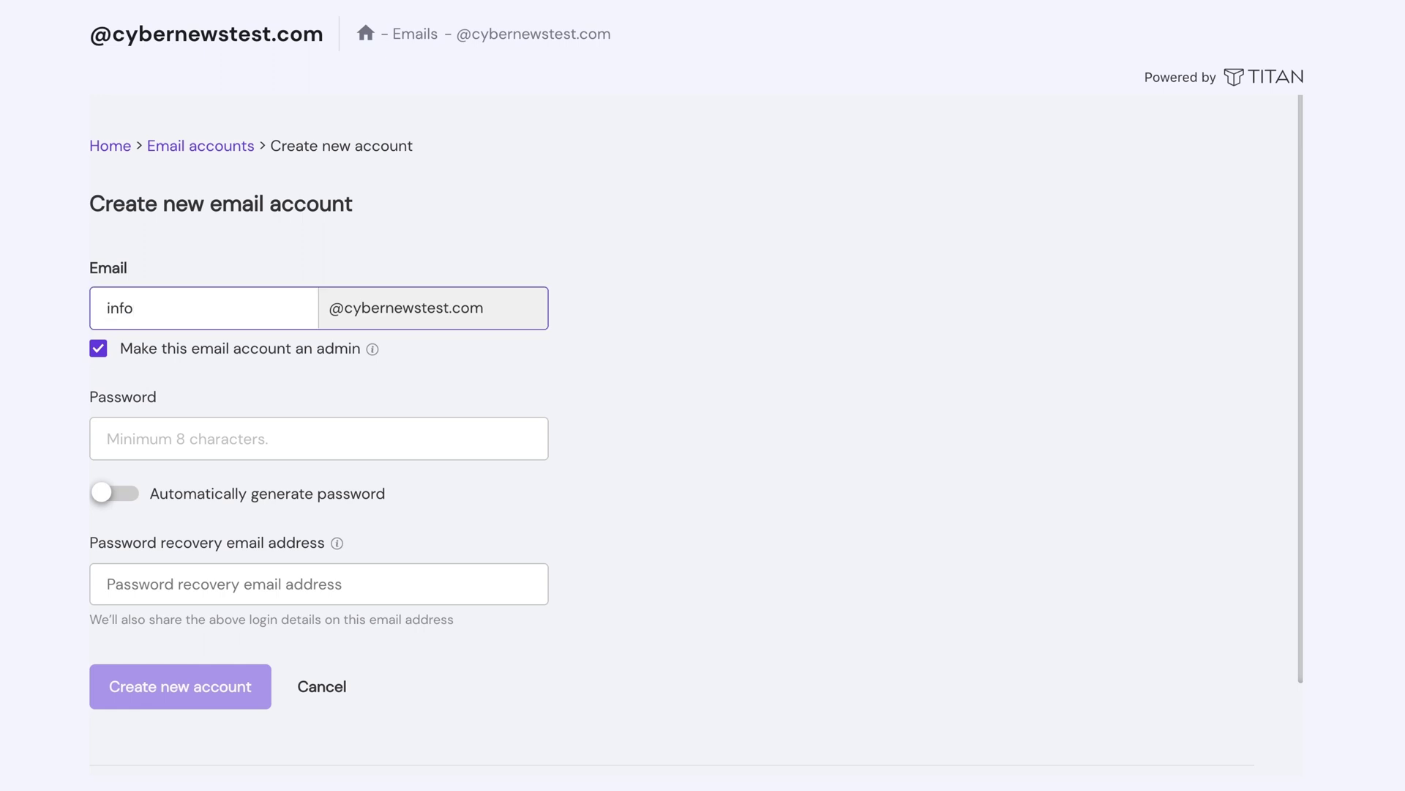
Step: Create the admin account 'info' with an auto-generated password and a recovery email address
click(35, 385)
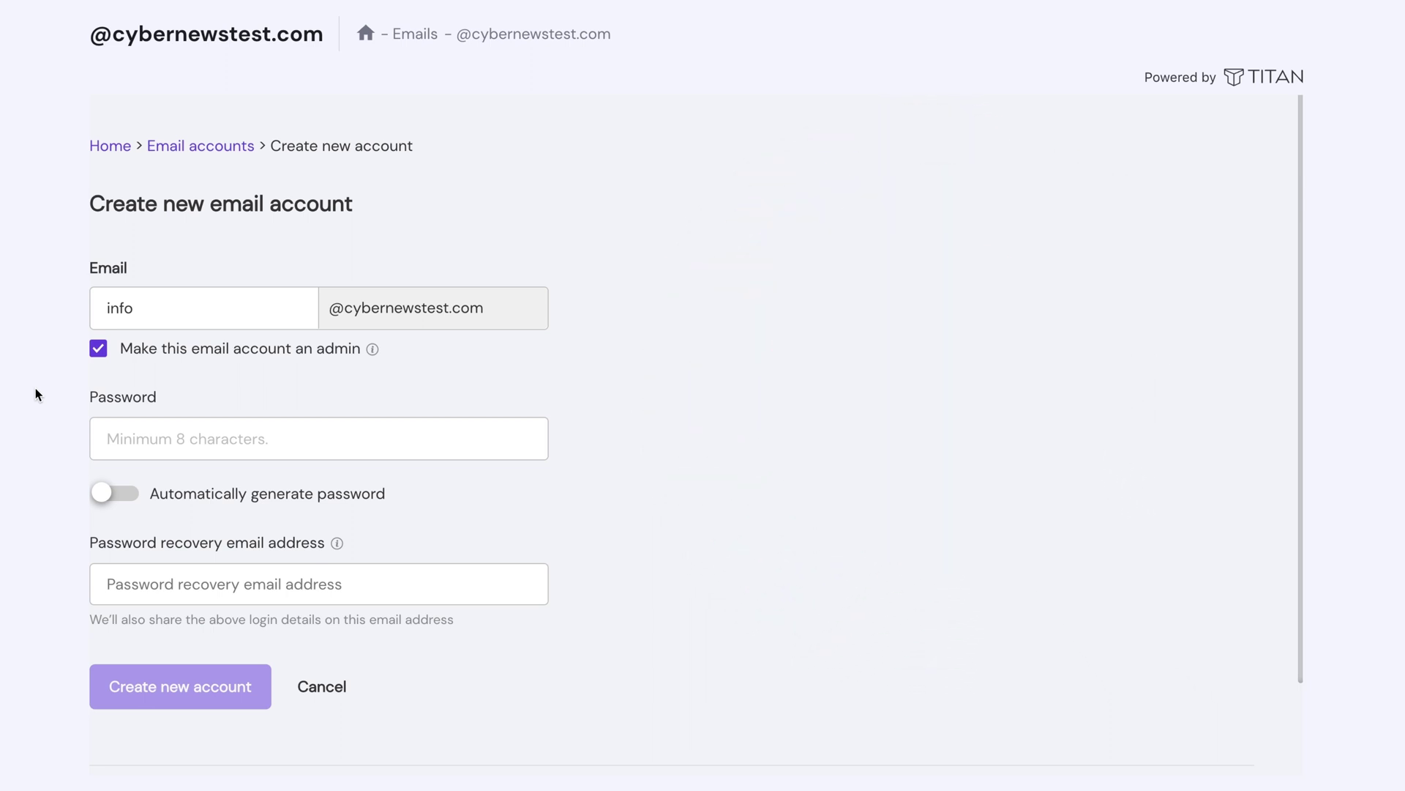
click(111, 500)
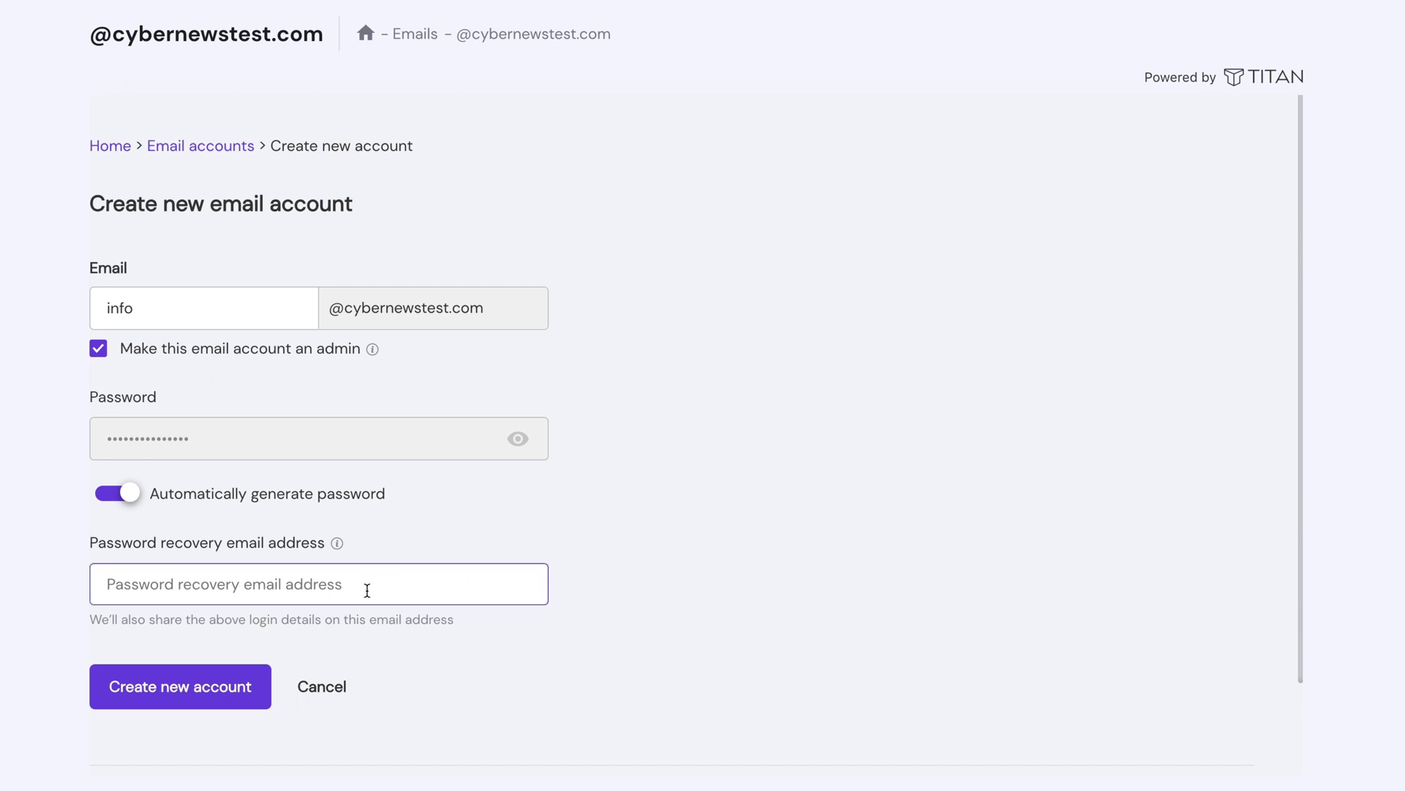
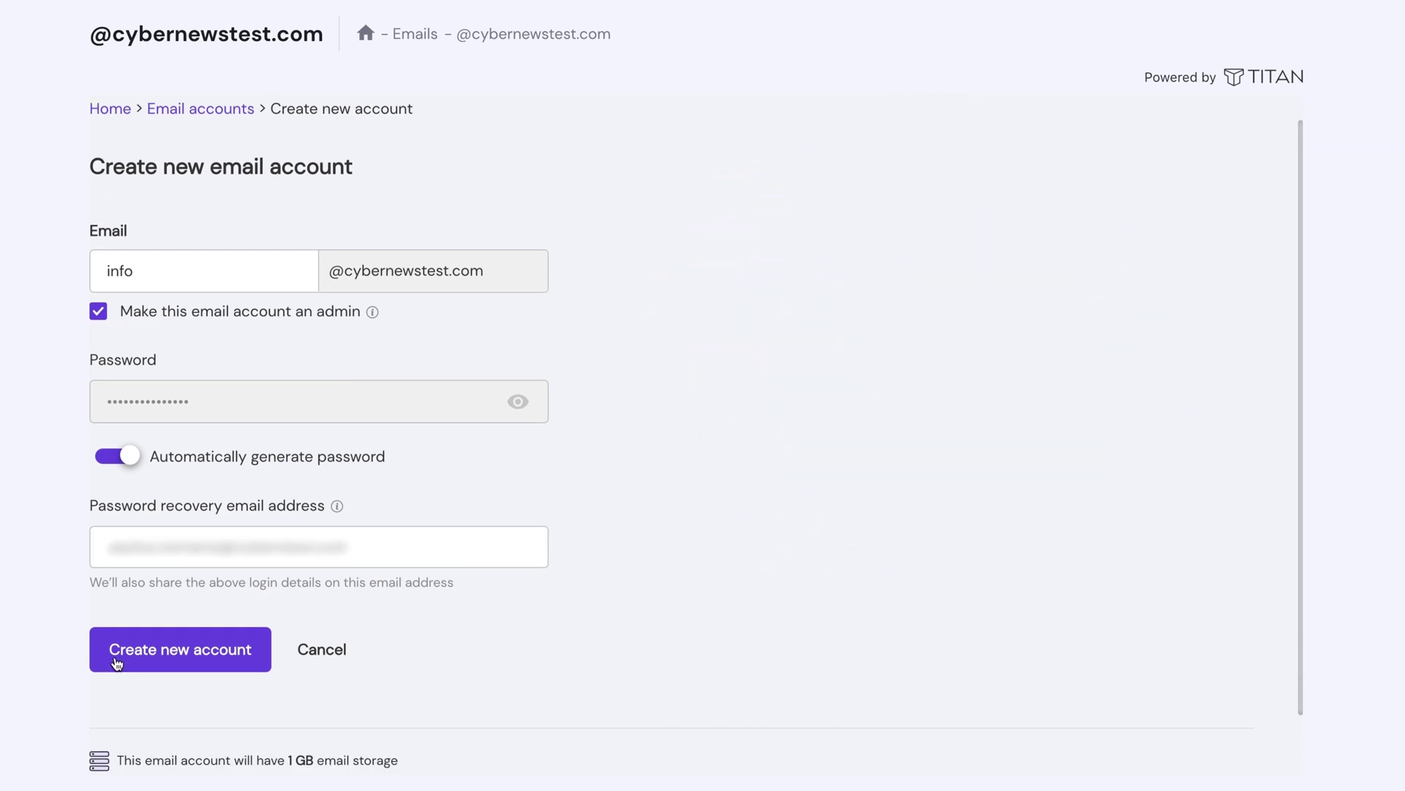
click(117, 663)
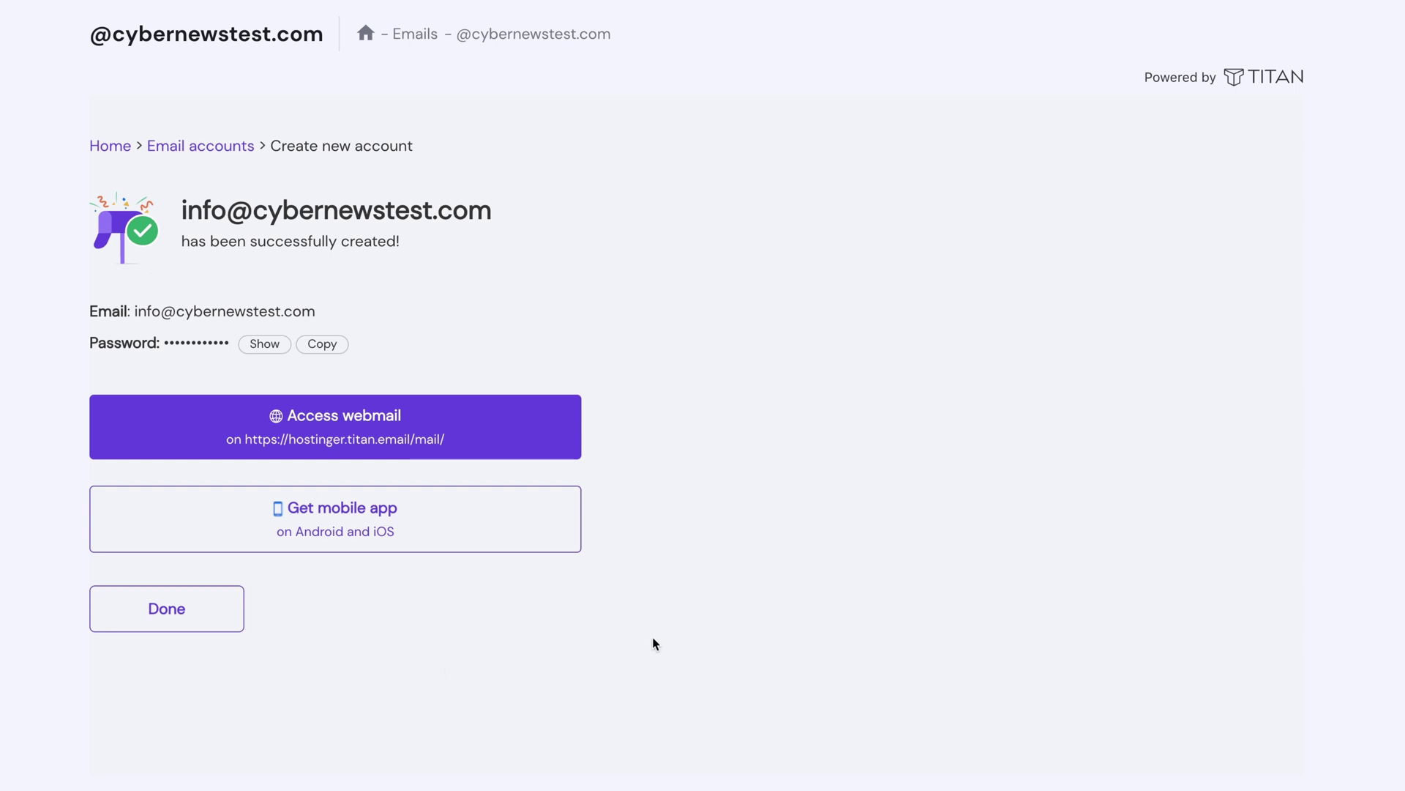
Step: Open the new account's webmail and read the Hostinger Premium Email welcome message
click(311, 427)
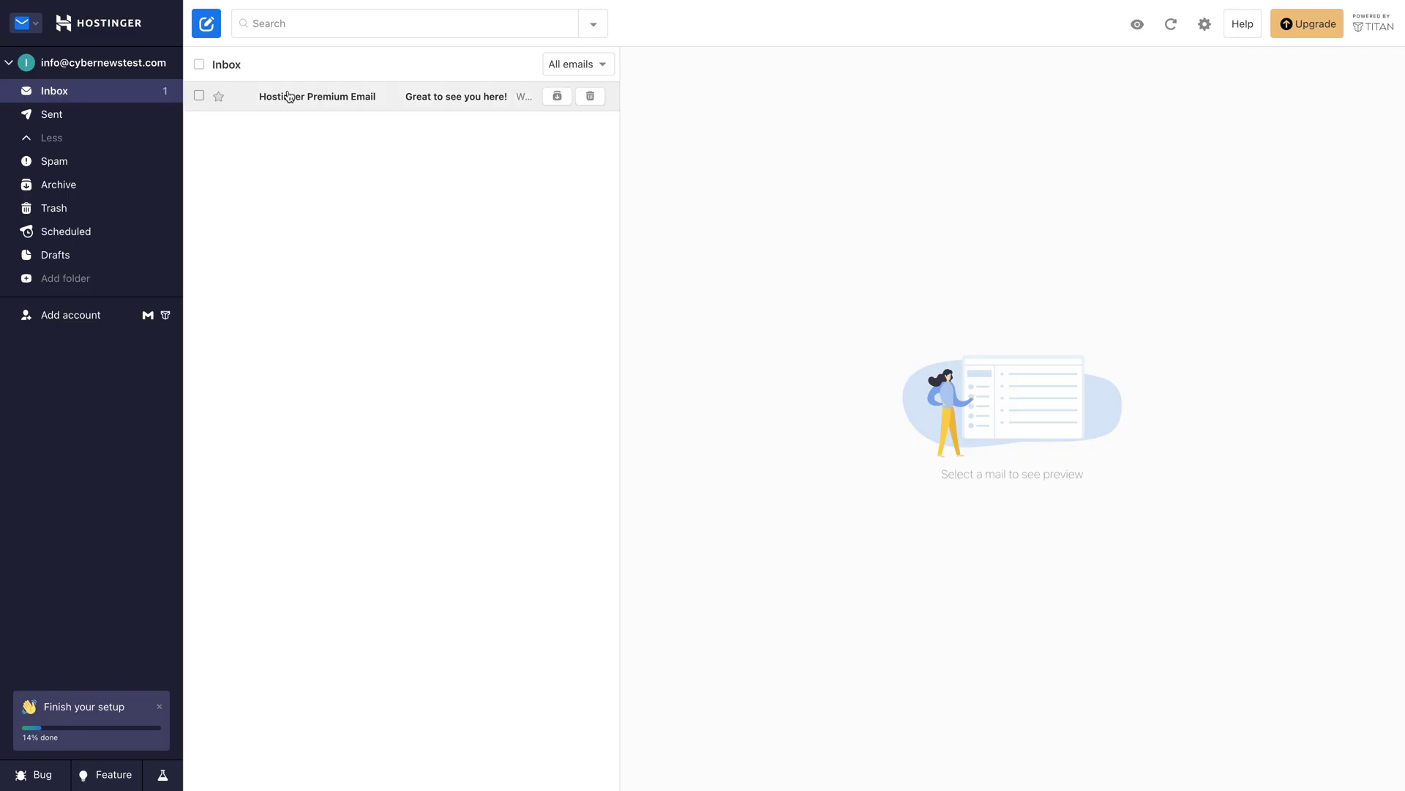
click(396, 107)
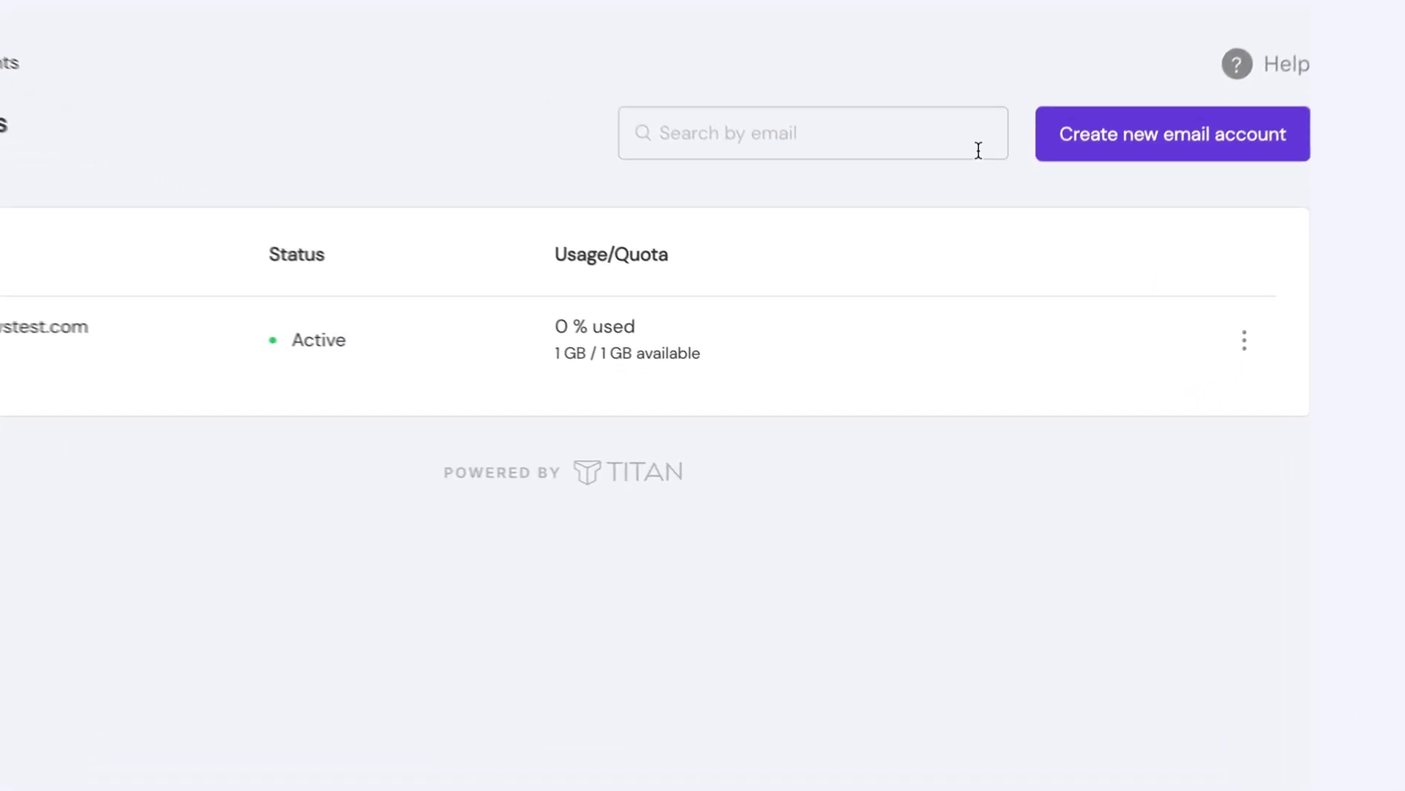
Step: Open the info account's webmail, go to Preferences > Signatures and add a new signature
click(1273, 341)
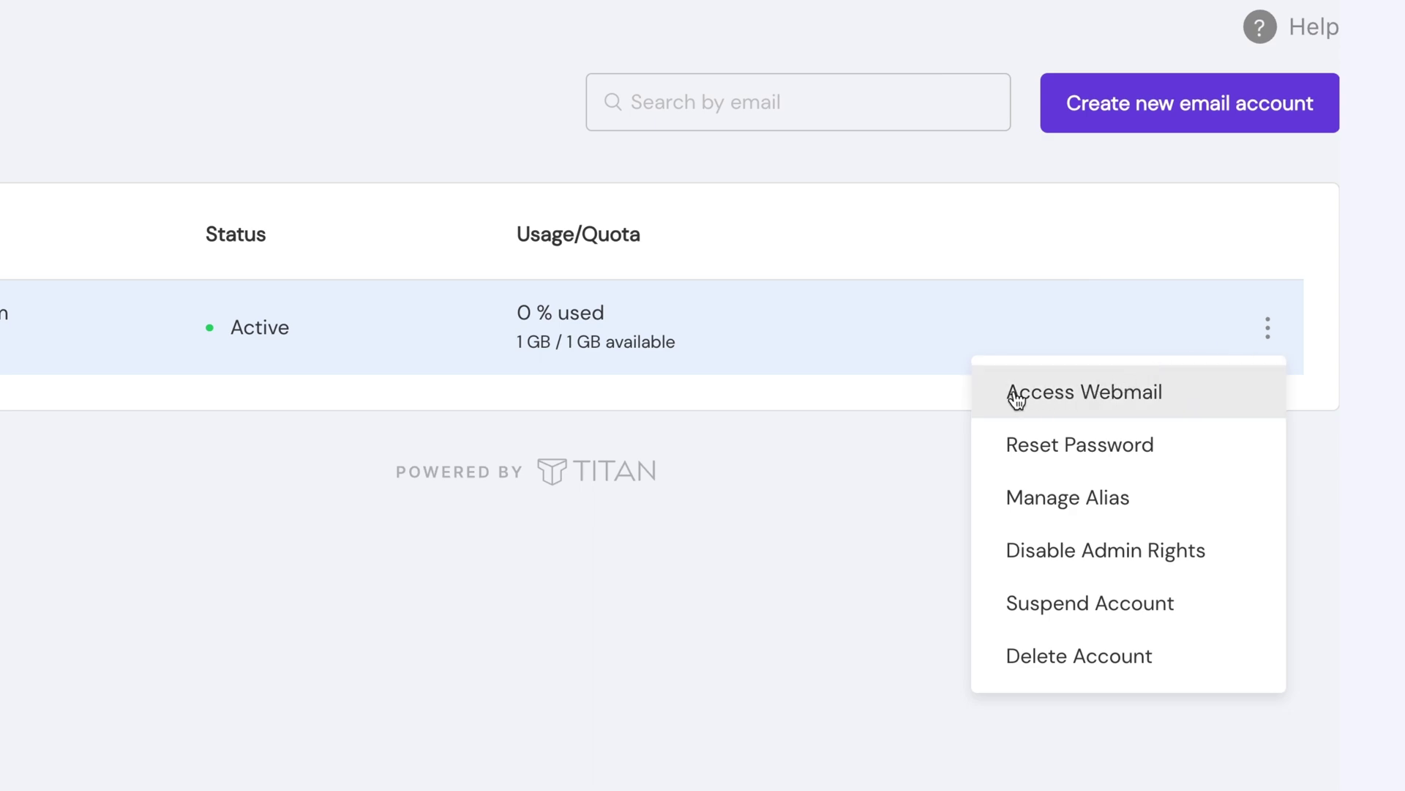
click(1039, 401)
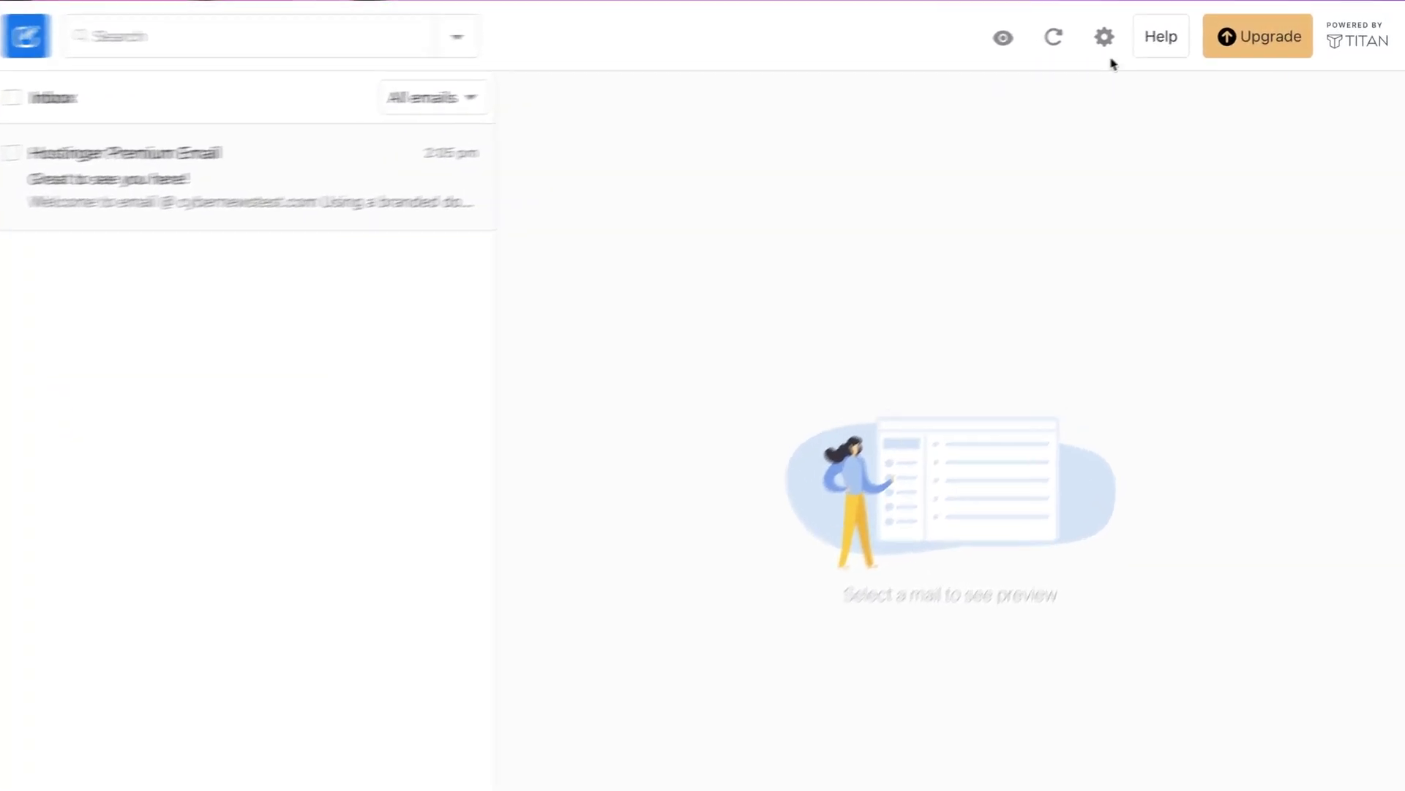
click(1066, 44)
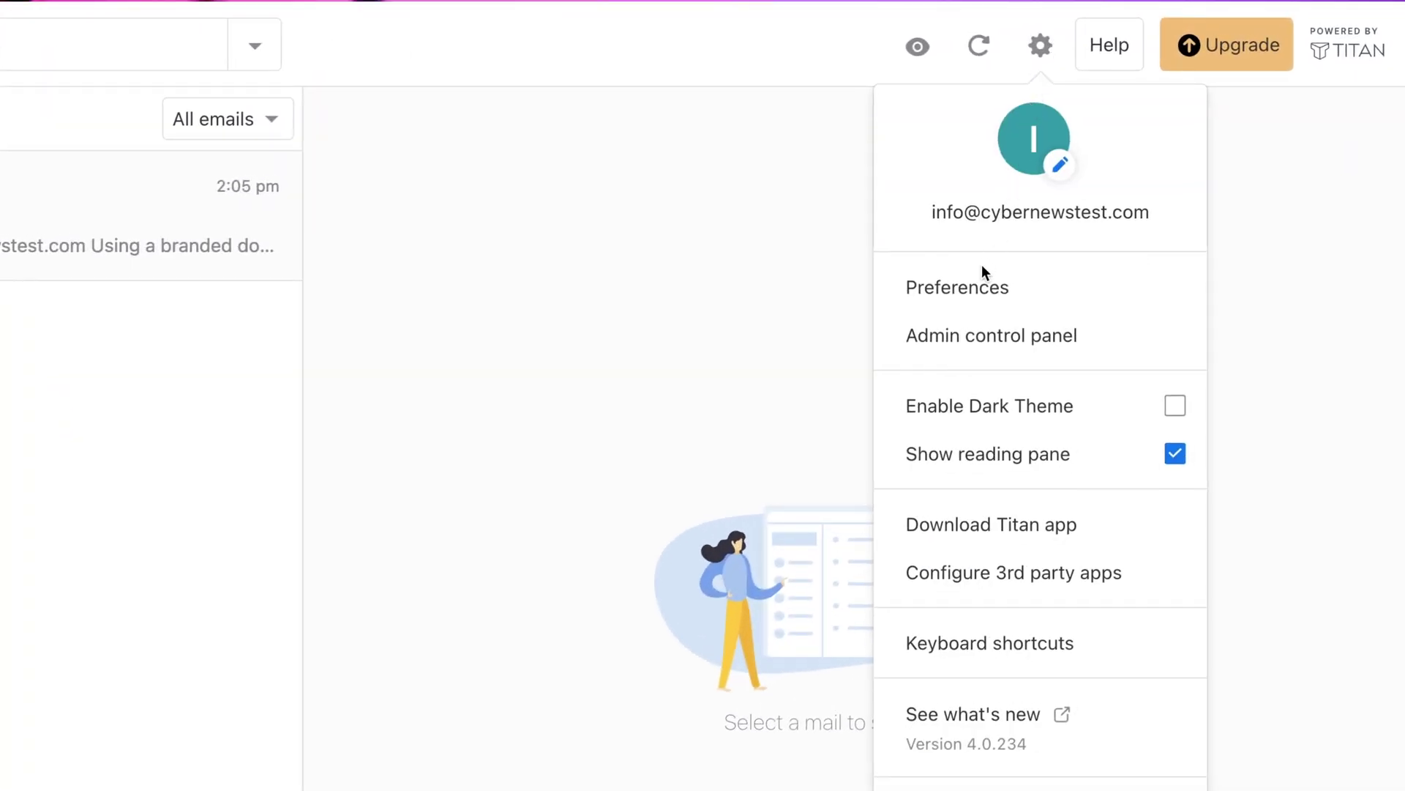
click(894, 297)
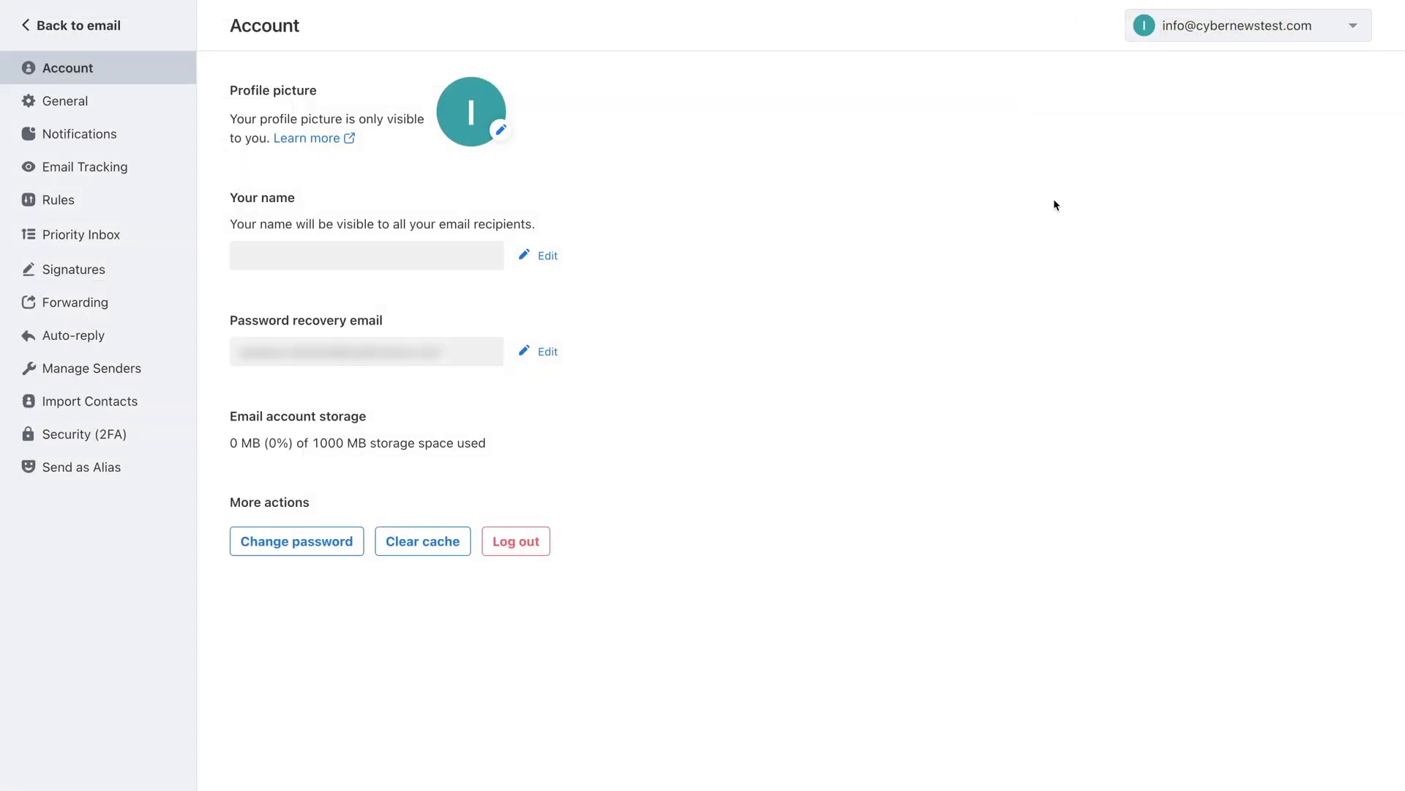
click(55, 284)
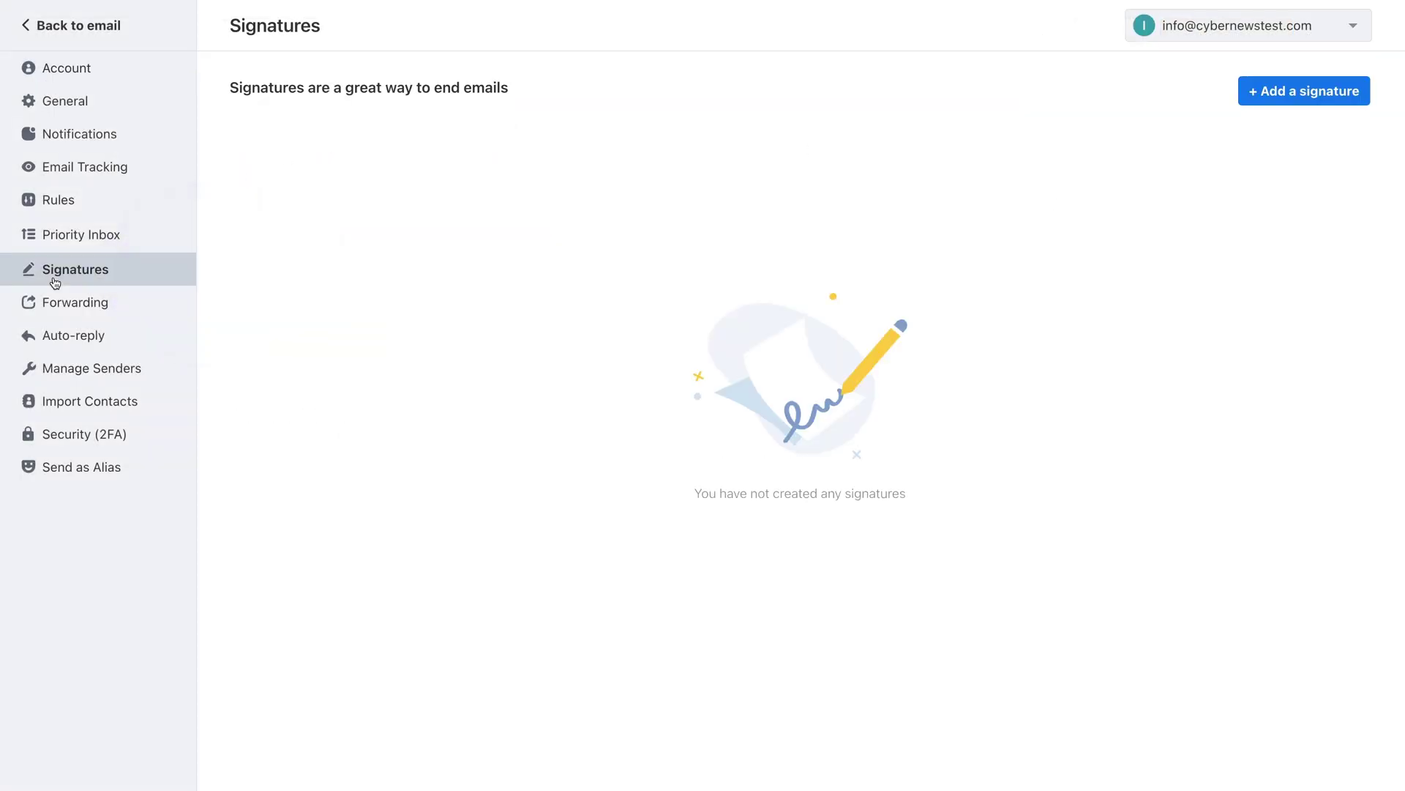
click(1288, 99)
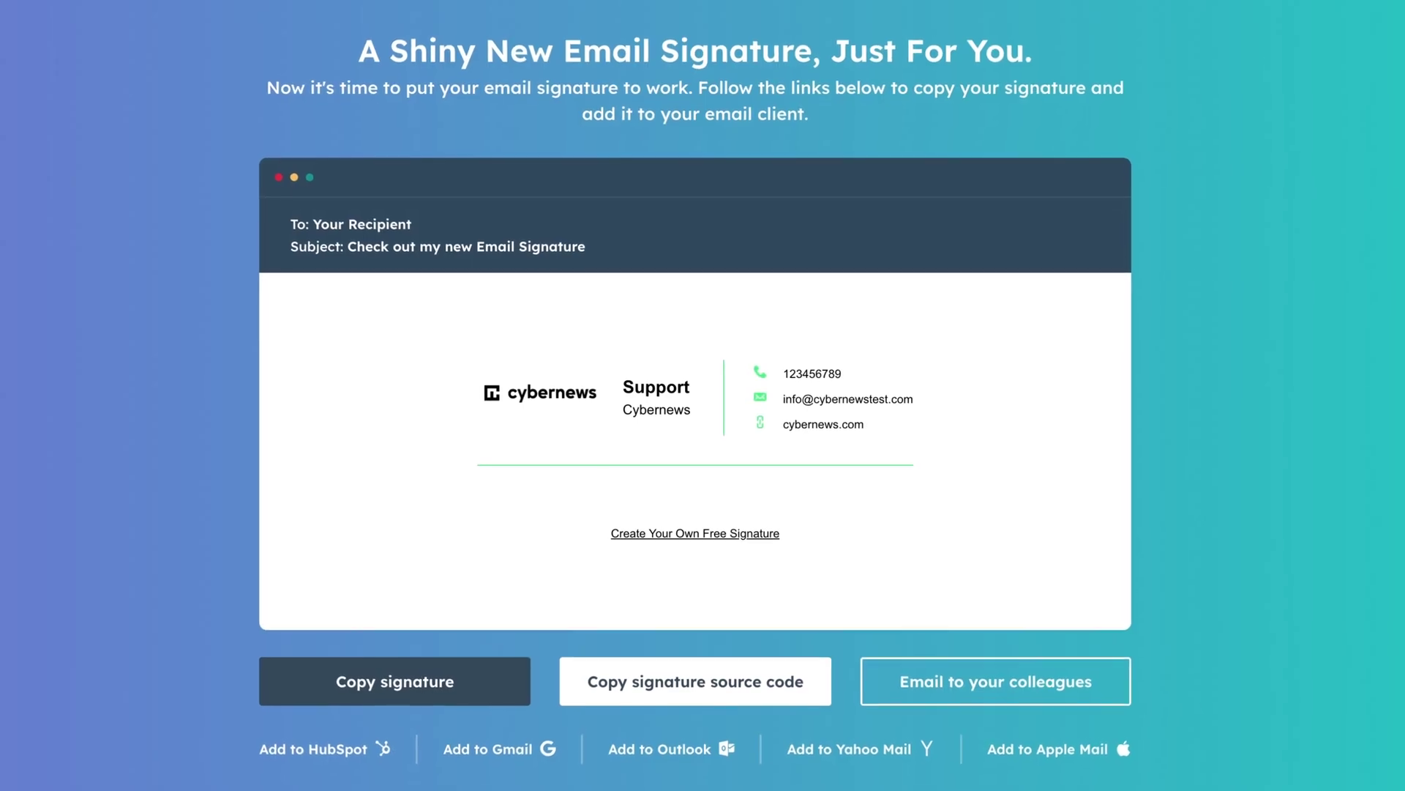
Step: Copy the generated Cybernews Support signature from HubSpot's generator
click(357, 694)
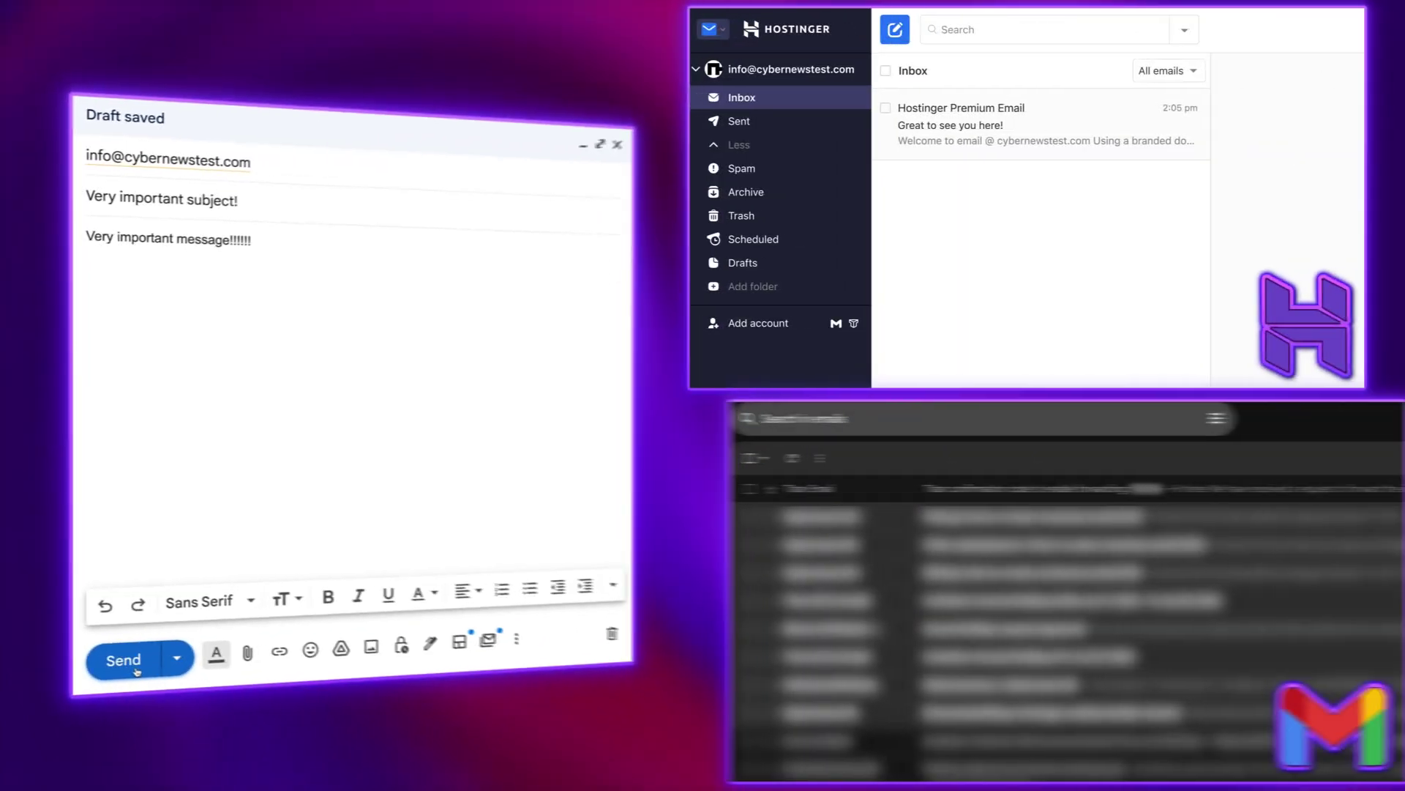
click(425, 716)
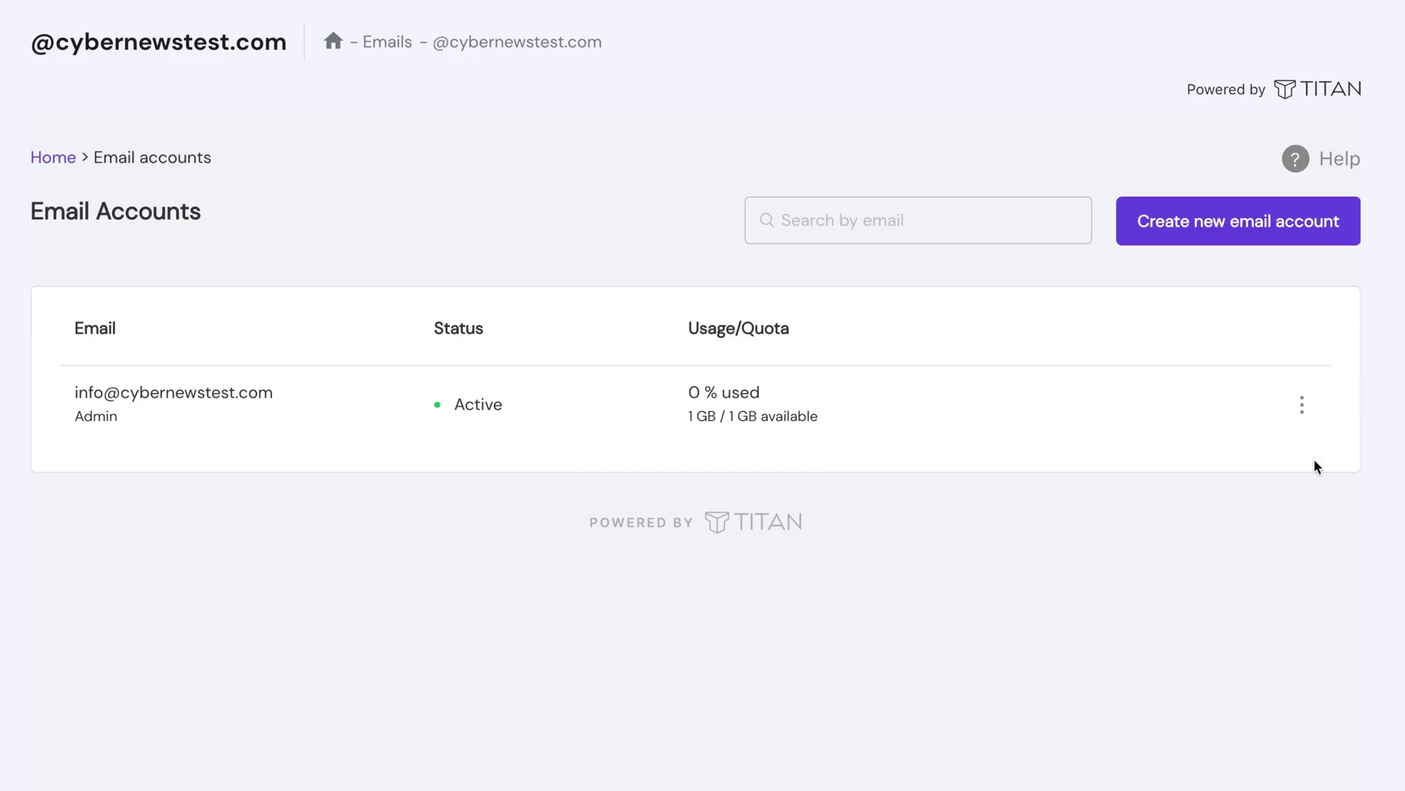
click(1303, 412)
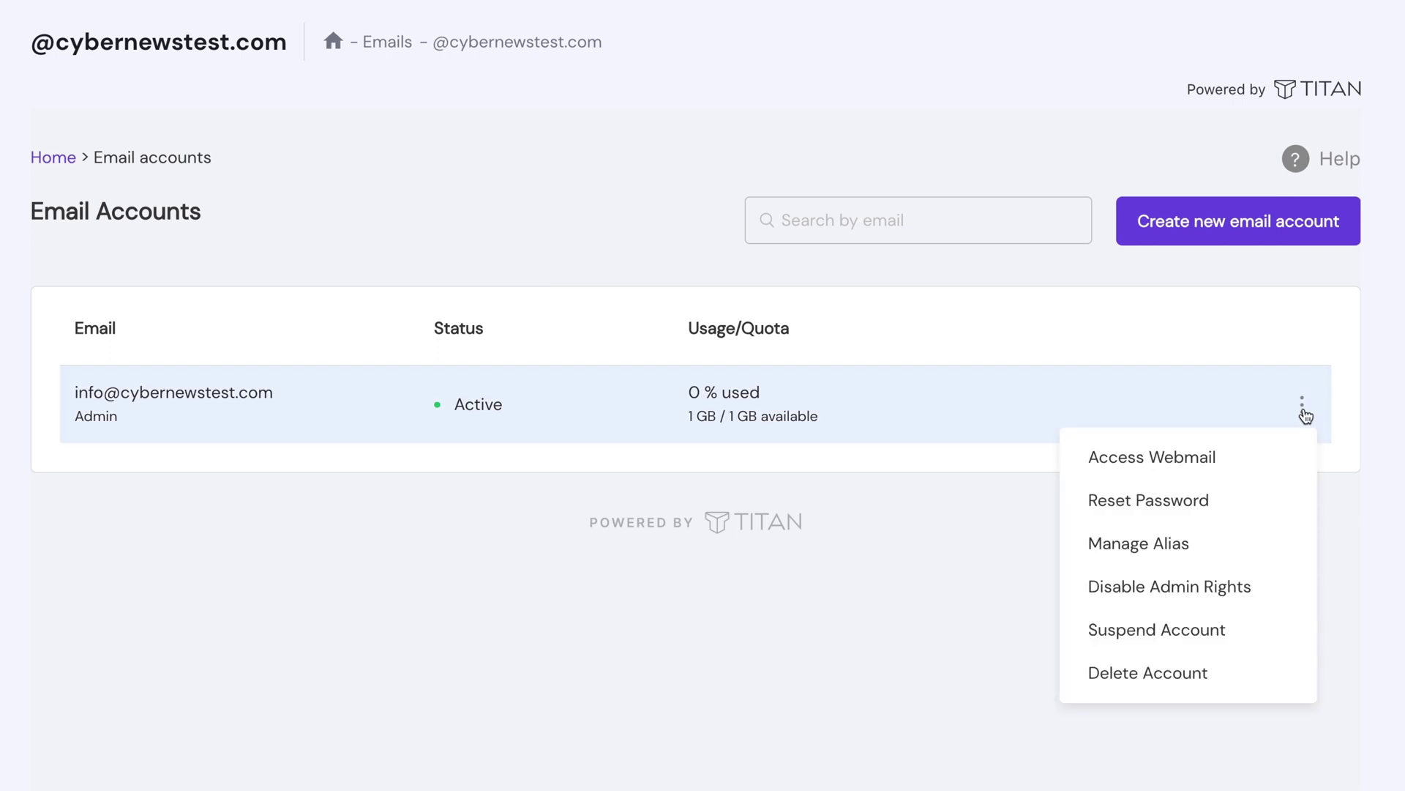
Step: Open the info mailbox's Forwarding preferences and add a Forward emails out rule
click(1112, 462)
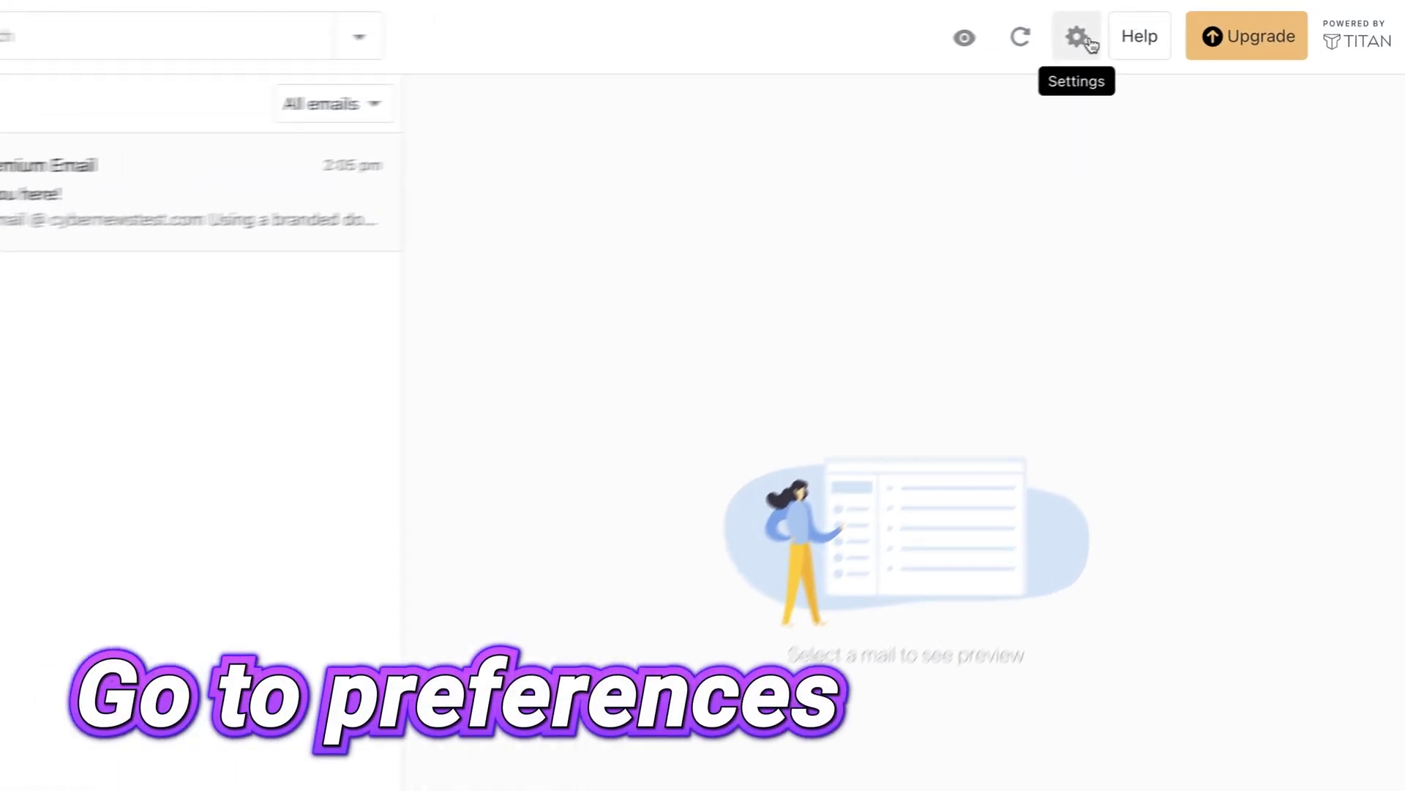
click(1151, 28)
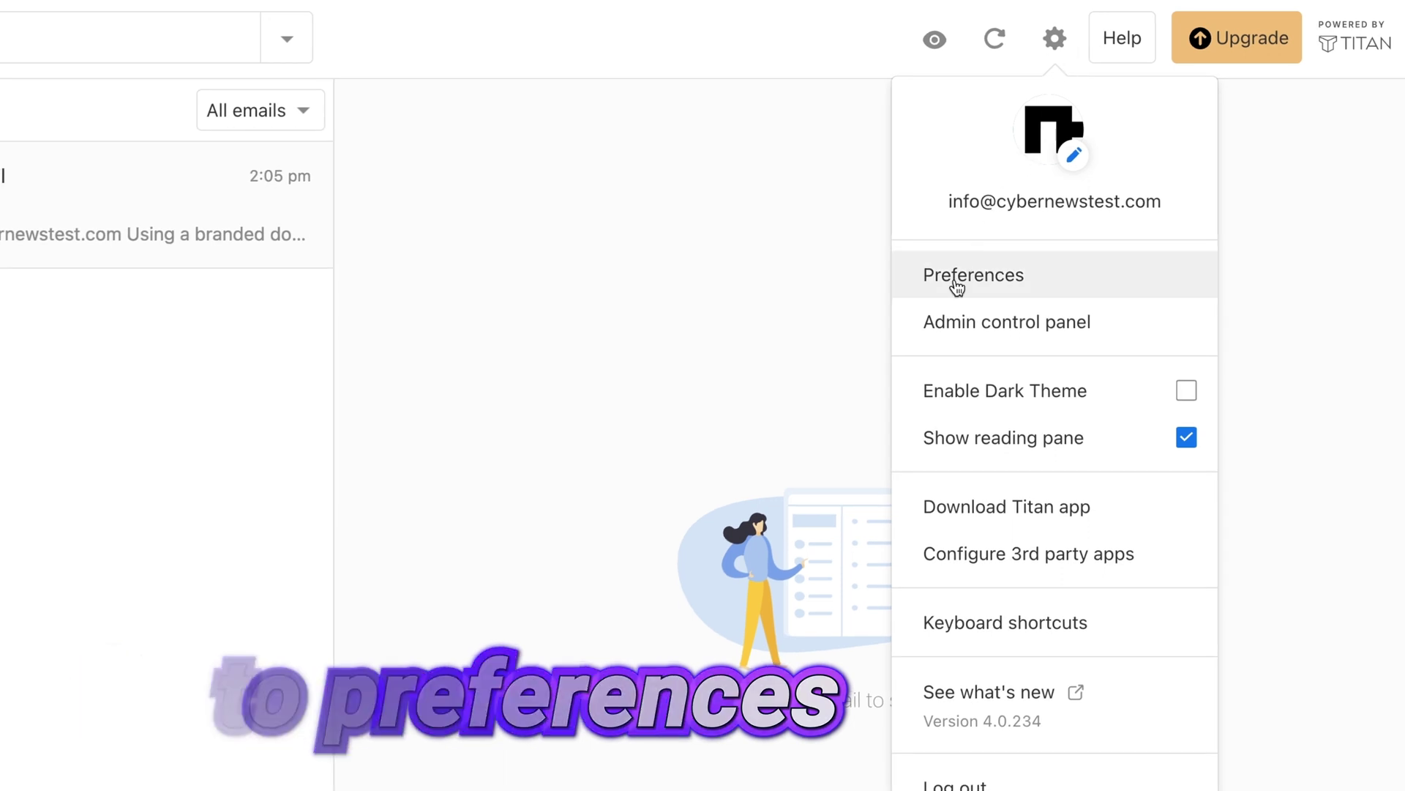
click(956, 287)
click(47, 311)
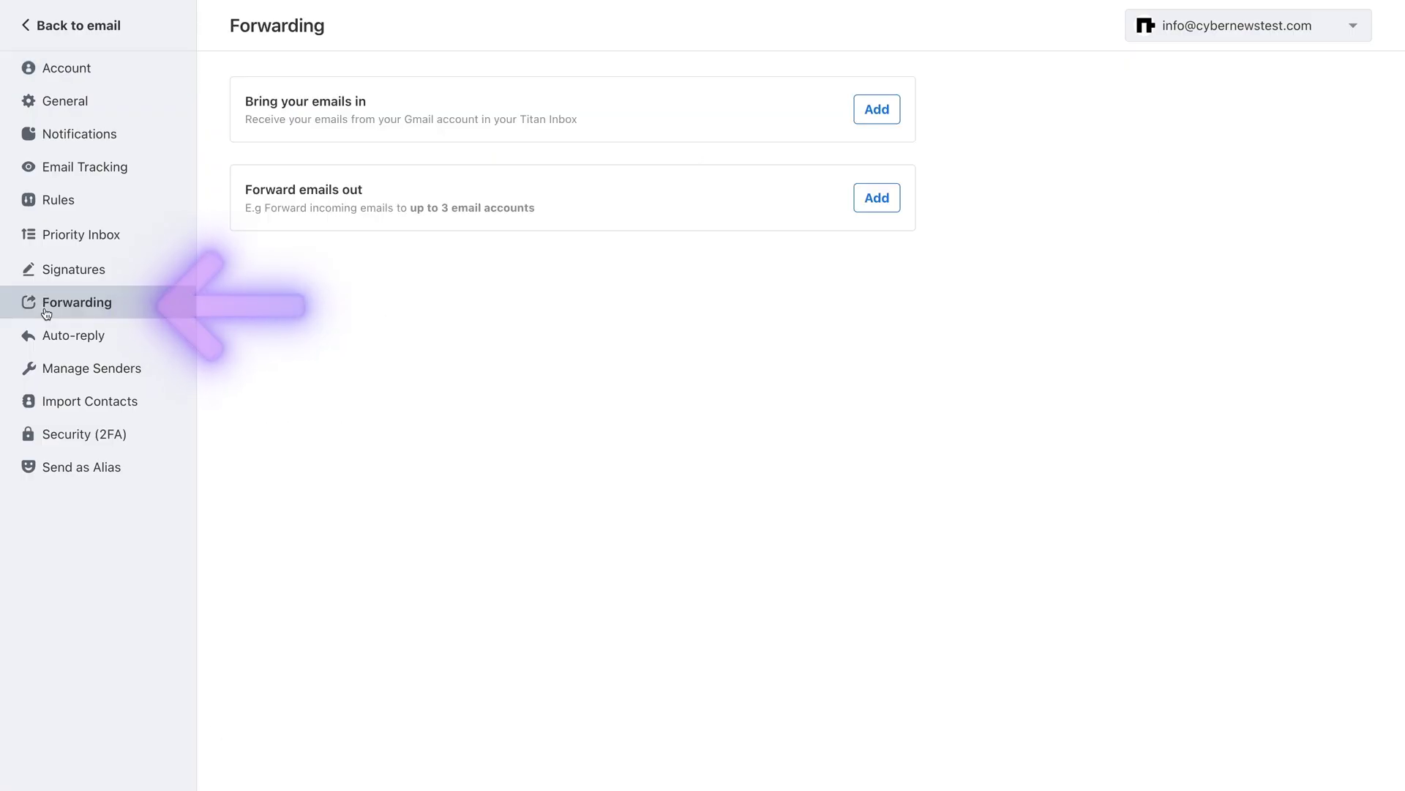
click(880, 198)
Step: Enter the forwarding destination address and paste the six-digit confirmation code
click(509, 180)
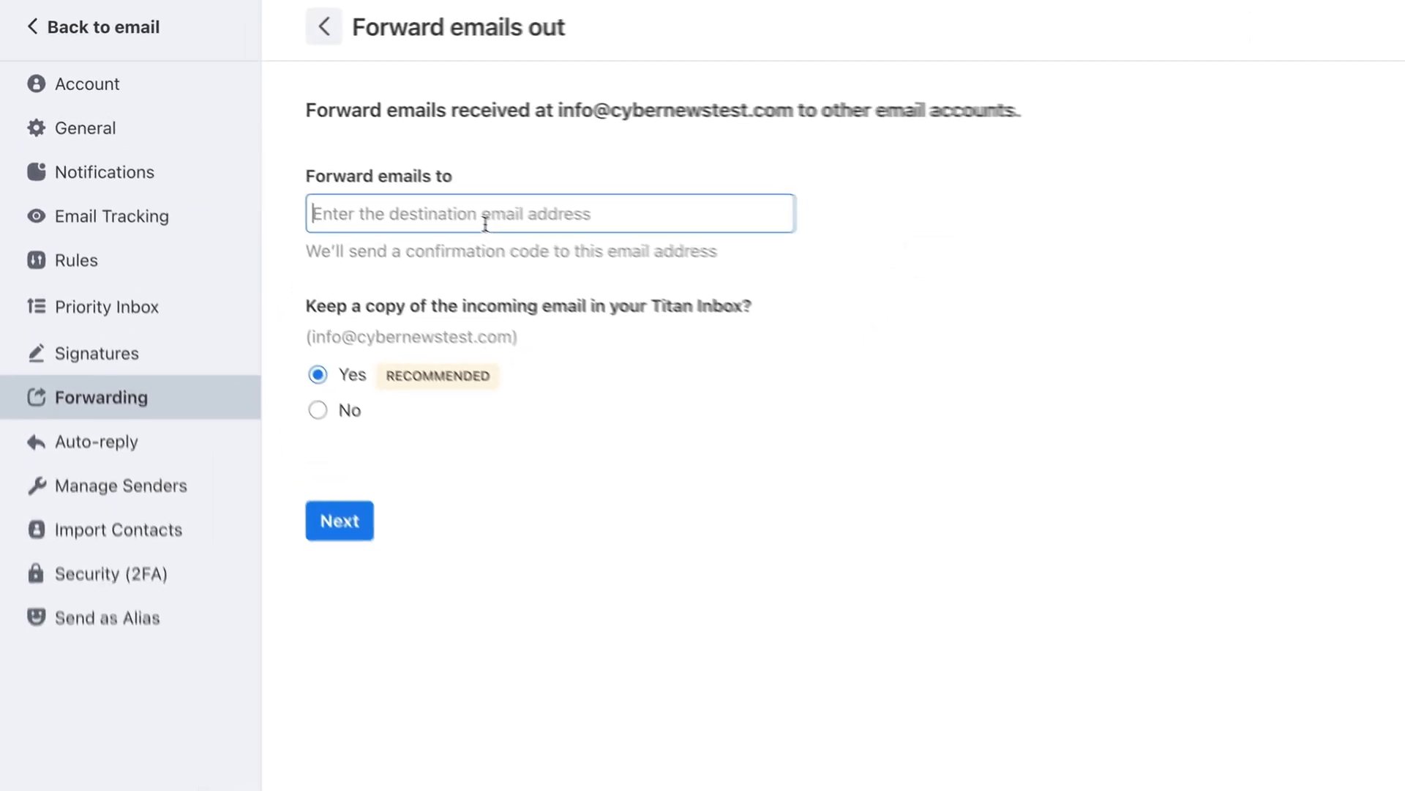
text(cy)
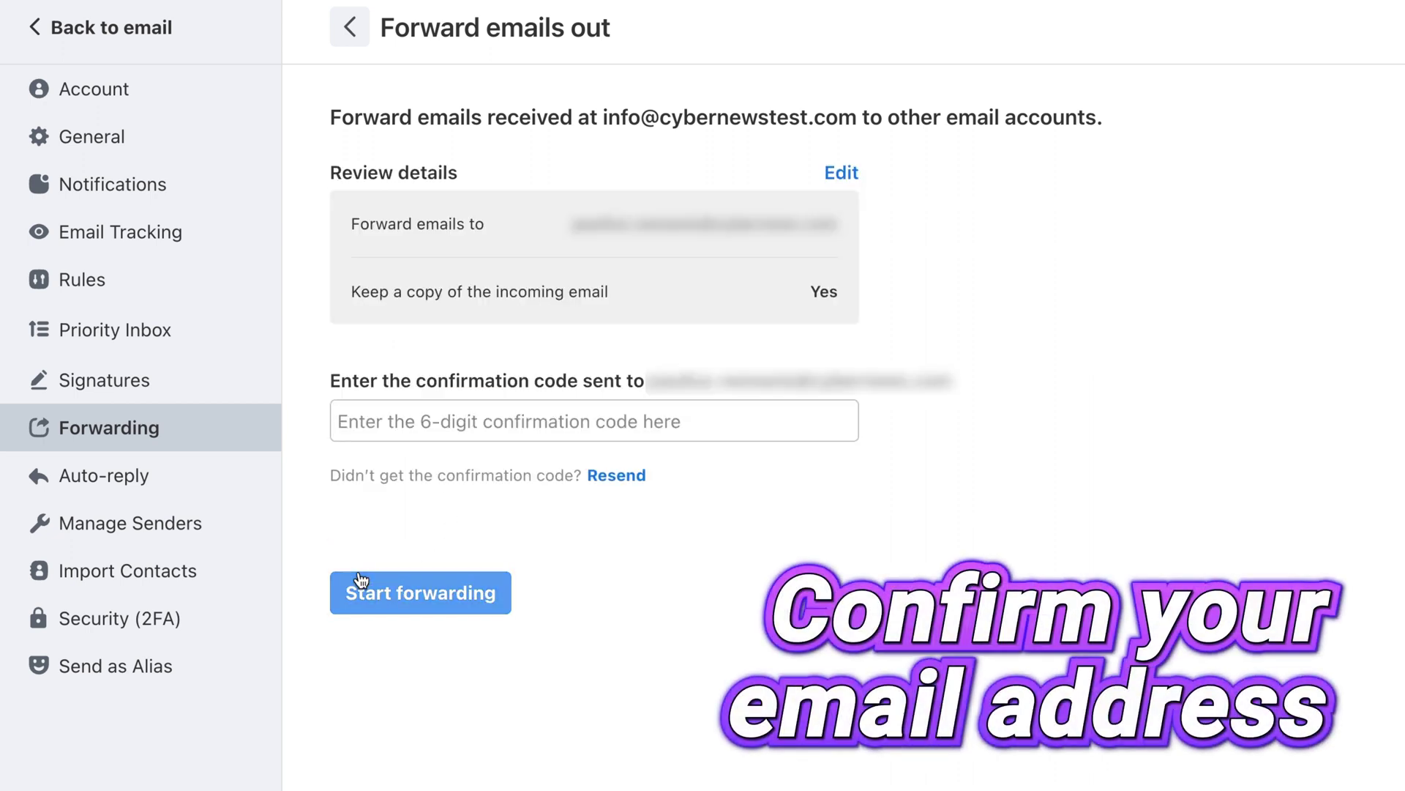
key(ctrl+v)
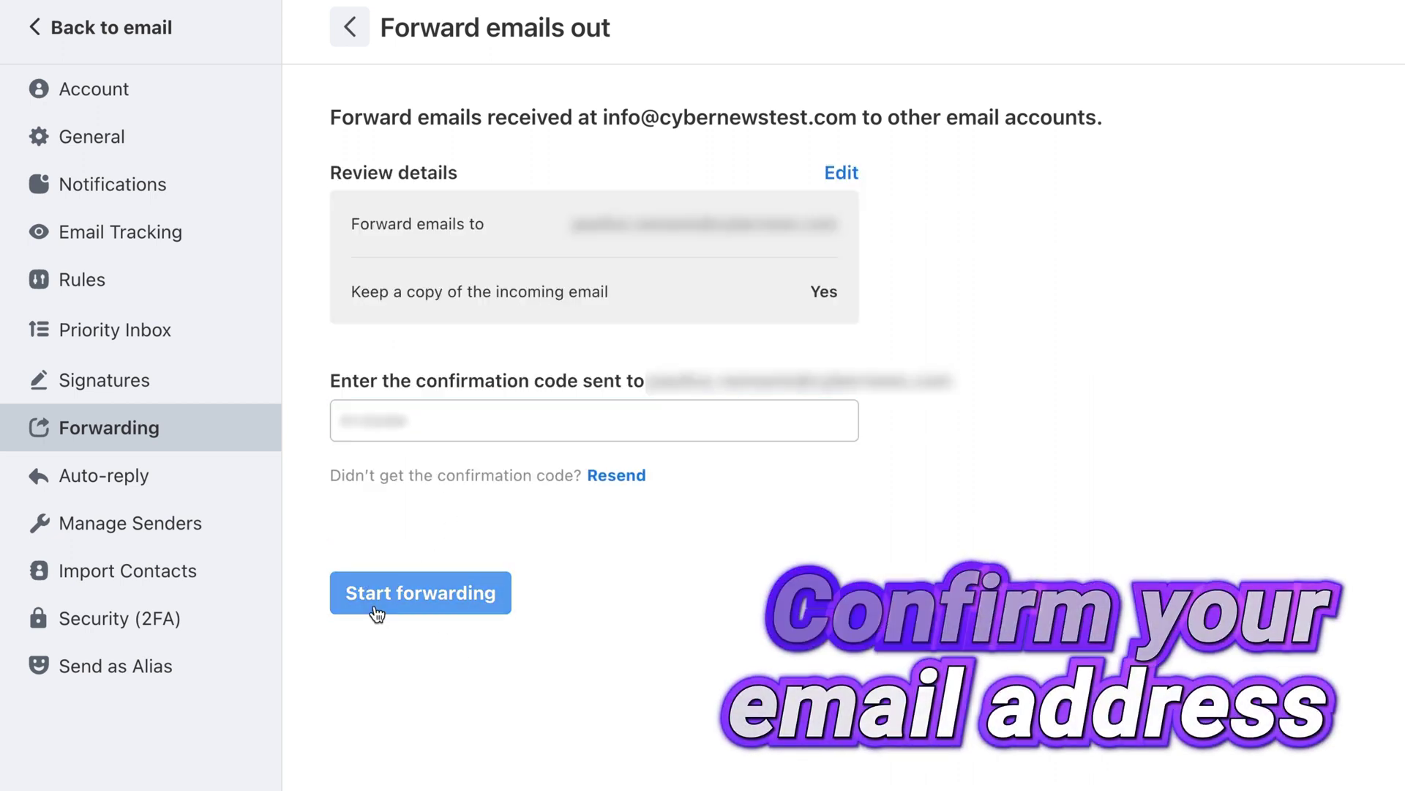